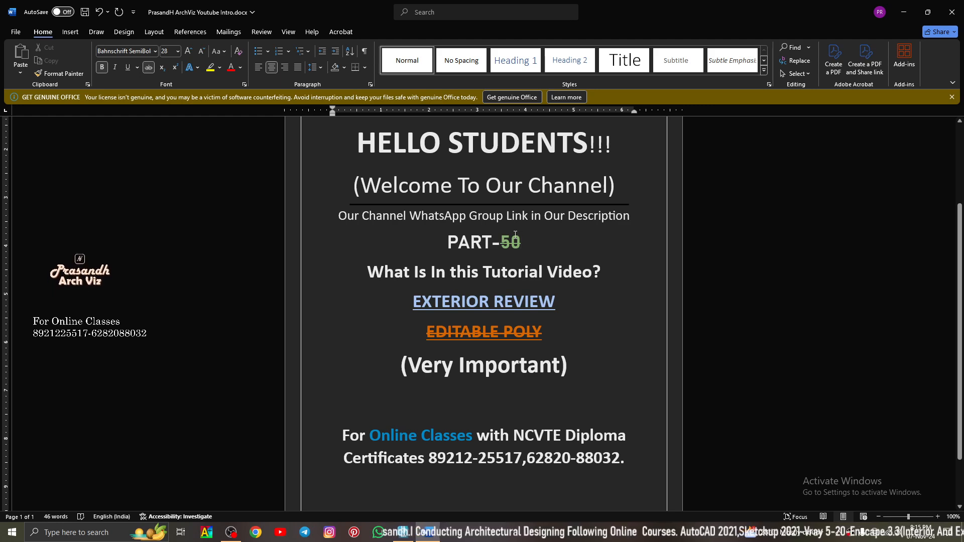
- Insert a space before the struck-through number 50 in the PART line of the intro document
{"action": "left_click", "coordinate": [501, 242]}
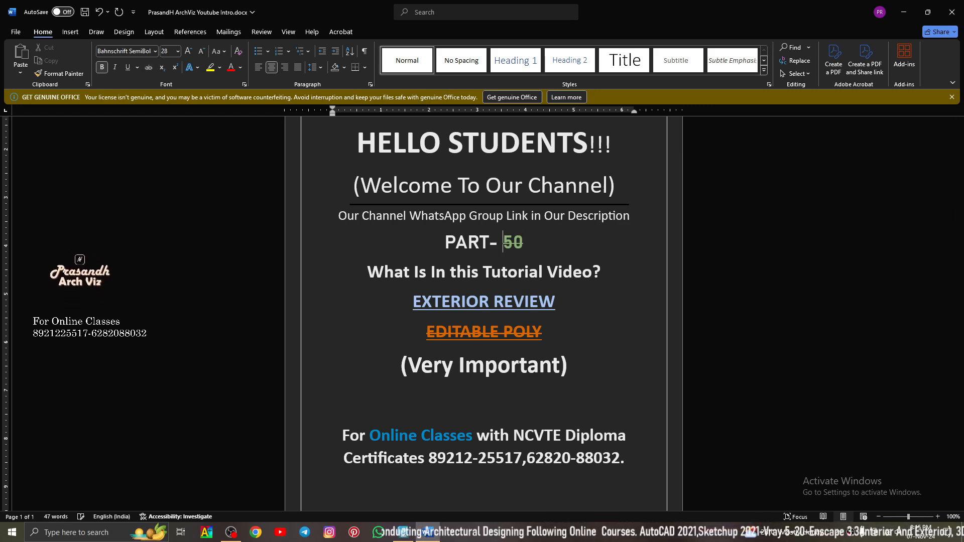
{"action": "left_click", "coordinate": [513, 242]}
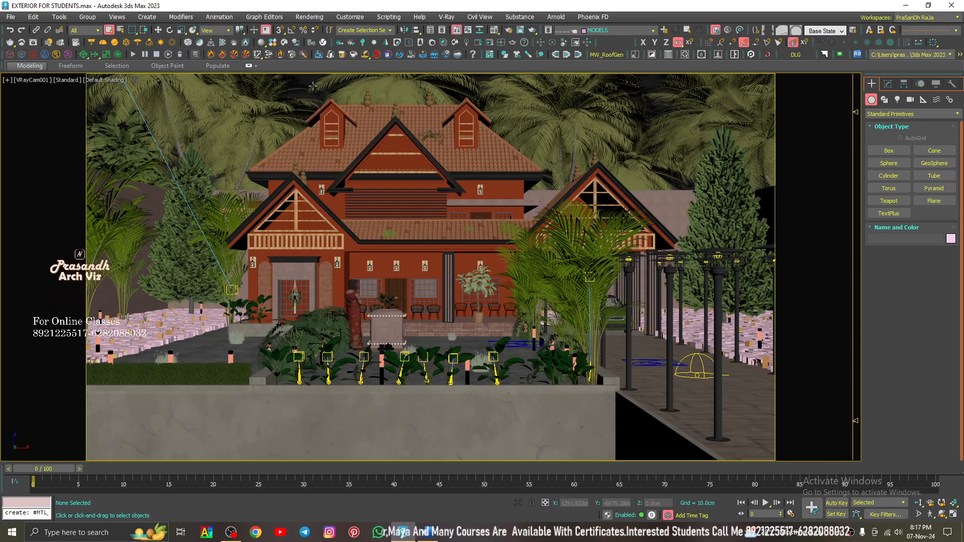
- Switch to 3ds Max, change the VRayCam001 view to Perspective, and examine the tiled roof, dormers and central gable
{"action": "left_click", "coordinate": [372, 115]}
{"action": "key", "text": "p"}
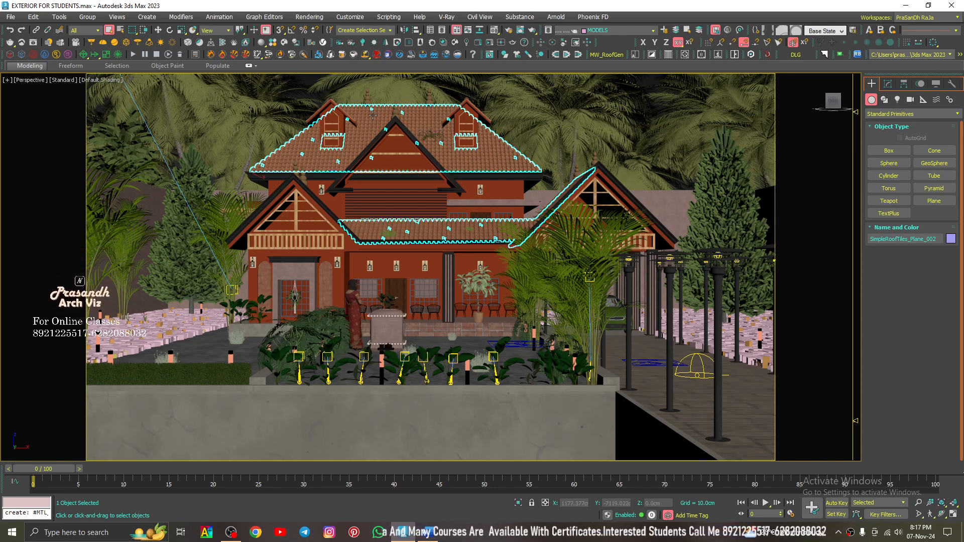
{"action": "scroll", "coordinate": [372, 115], "scroll_direction": "up", "scroll_amount": 6}
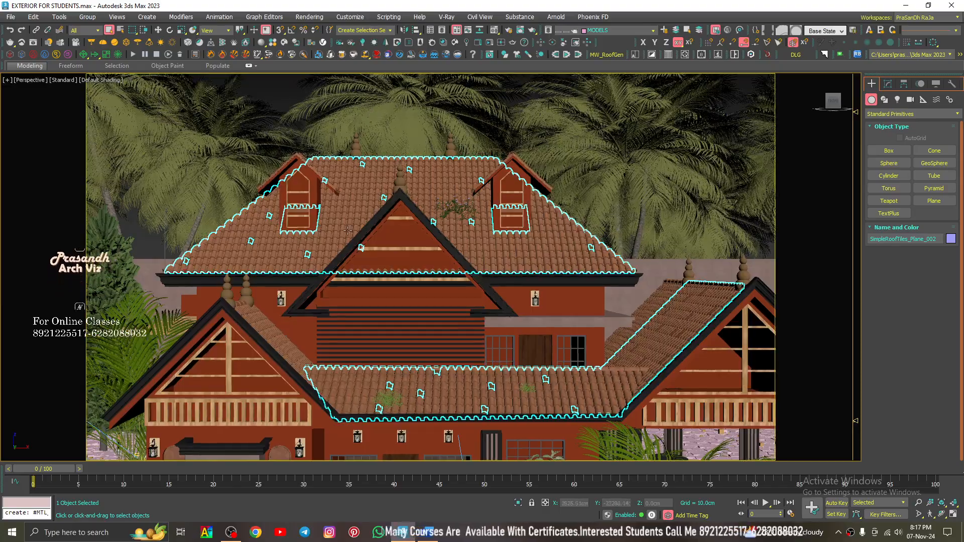
{"action": "scroll", "coordinate": [303, 215], "scroll_direction": "up", "scroll_amount": 5}
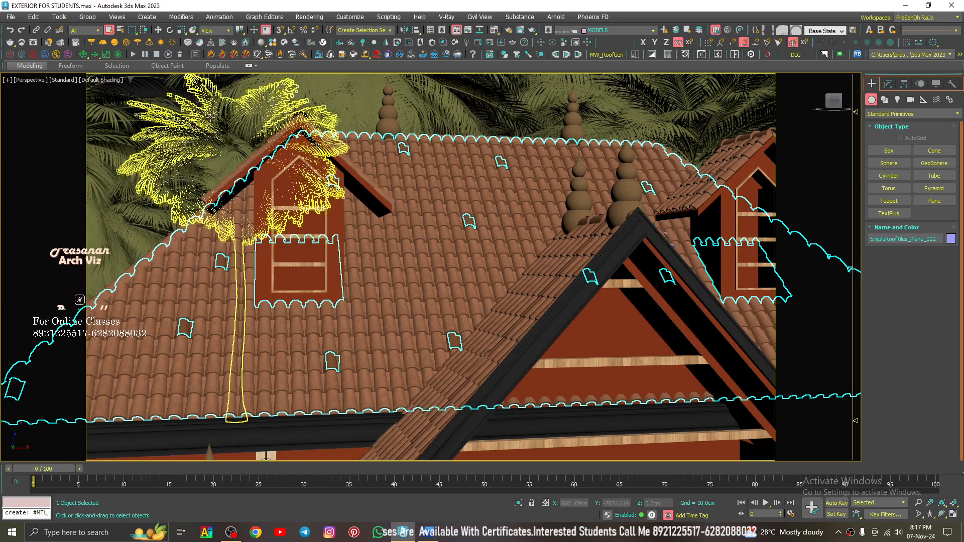
{"action": "middle_click_drag", "start_coordinate": [297, 207], "coordinate": [315, 280]}
{"action": "left_click", "coordinate": [183, 91]}
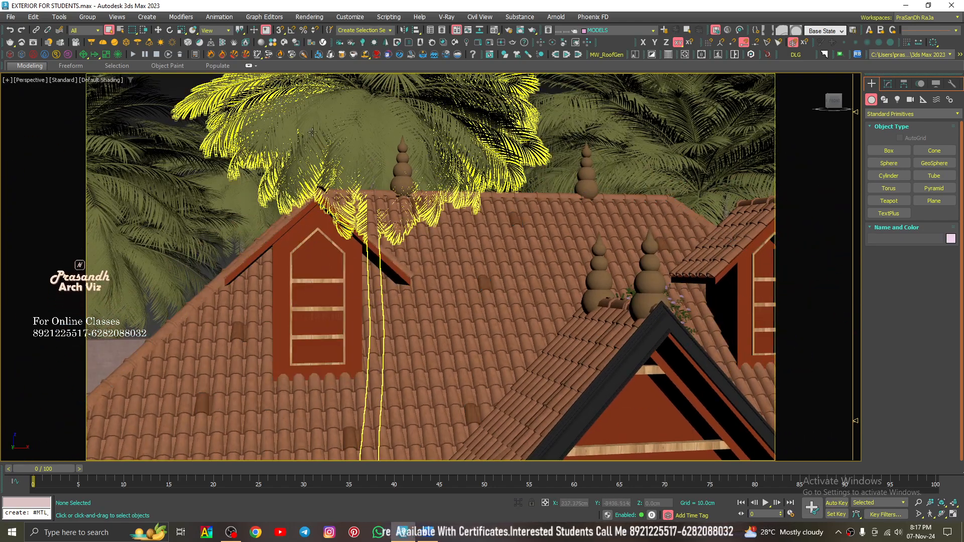
{"action": "scroll", "coordinate": [391, 284], "scroll_direction": "down", "scroll_amount": 6}
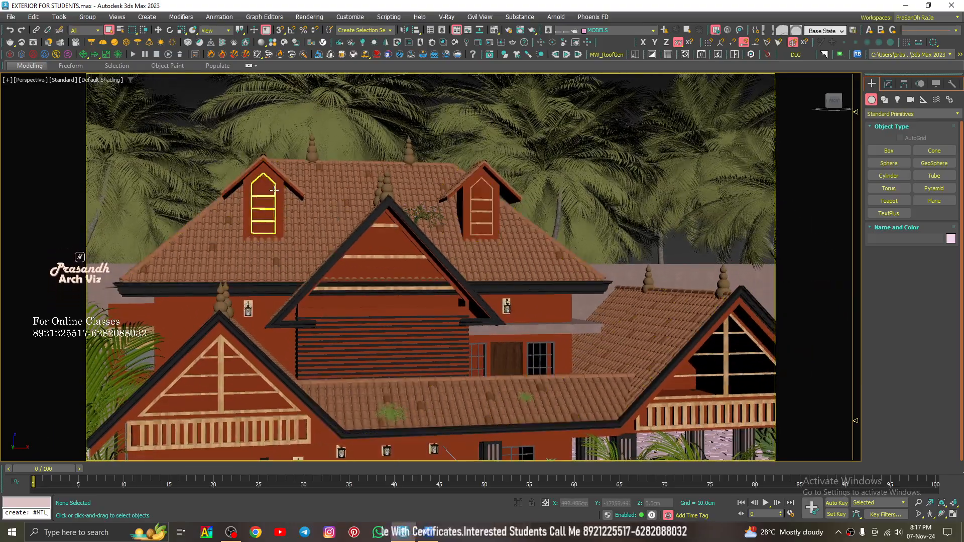
{"action": "middle_click_drag", "start_coordinate": [469, 219], "coordinate": [384, 179]}
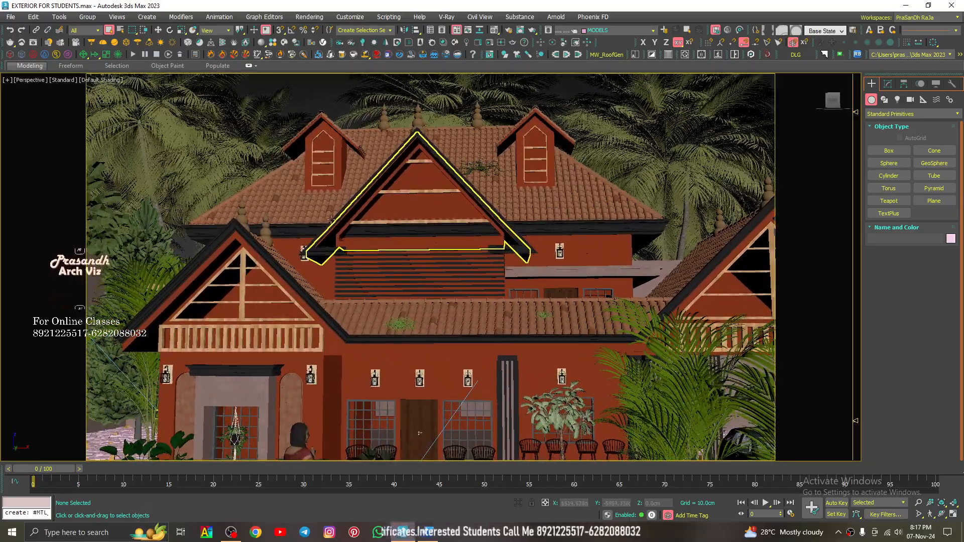
{"action": "middle_click_drag", "start_coordinate": [386, 256], "coordinate": [433, 196]}
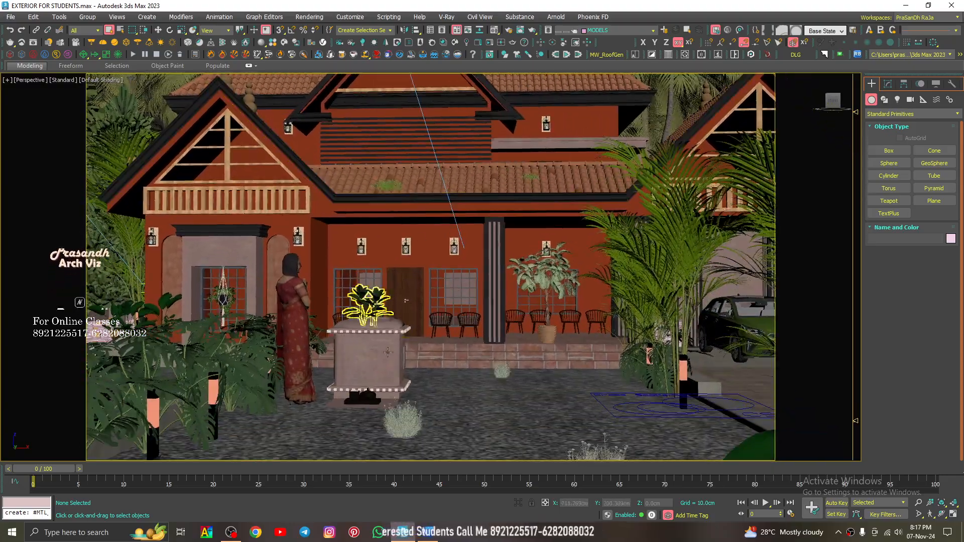
- Examine the courtyard's plant pedestal, the ground in front of the house and the front boundary wall
{"action": "left_click", "coordinate": [379, 376]}
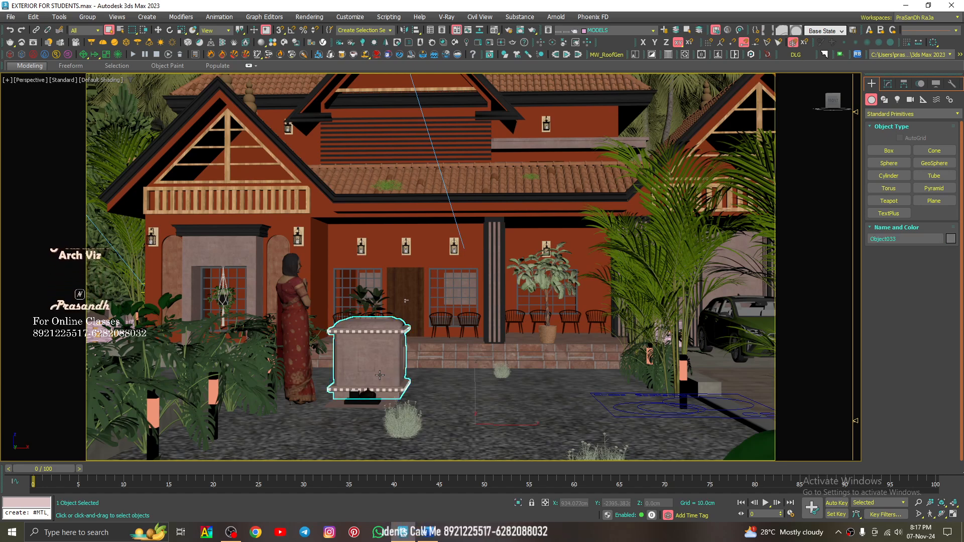
{"action": "middle_click_drag", "start_coordinate": [380, 376], "coordinate": [376, 375], "text": "alt"}
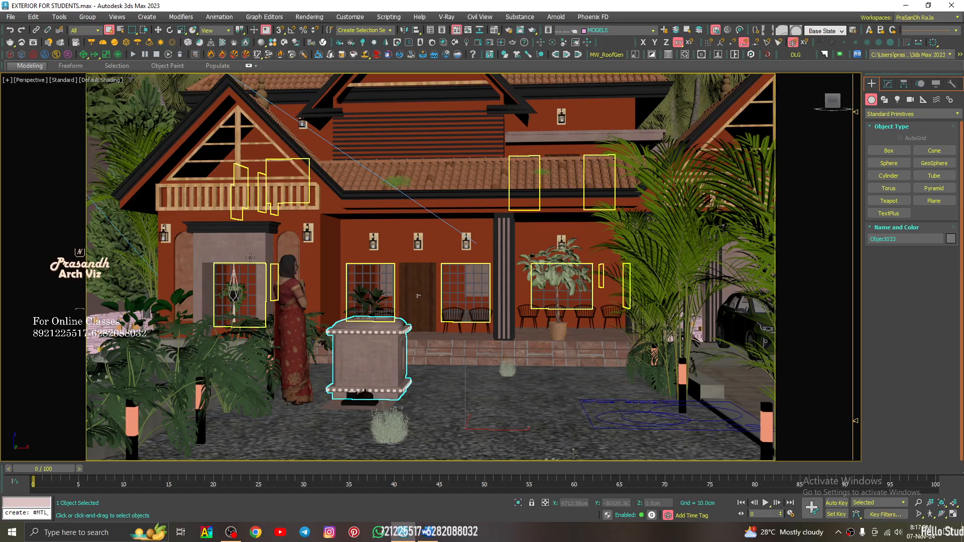
{"action": "middle_click_drag", "start_coordinate": [504, 257], "coordinate": [391, 303], "text": "alt"}
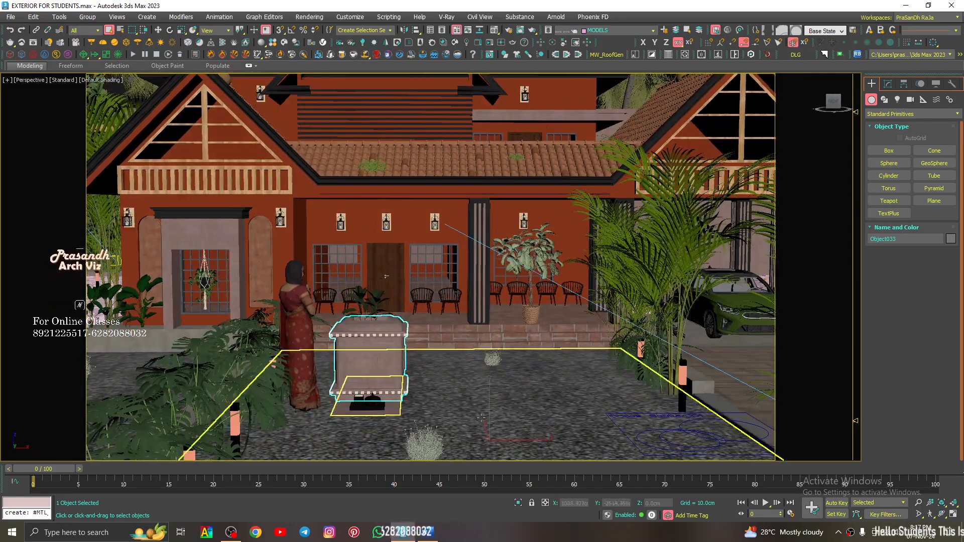
{"action": "middle_click_drag", "start_coordinate": [481, 418], "coordinate": [461, 361]}
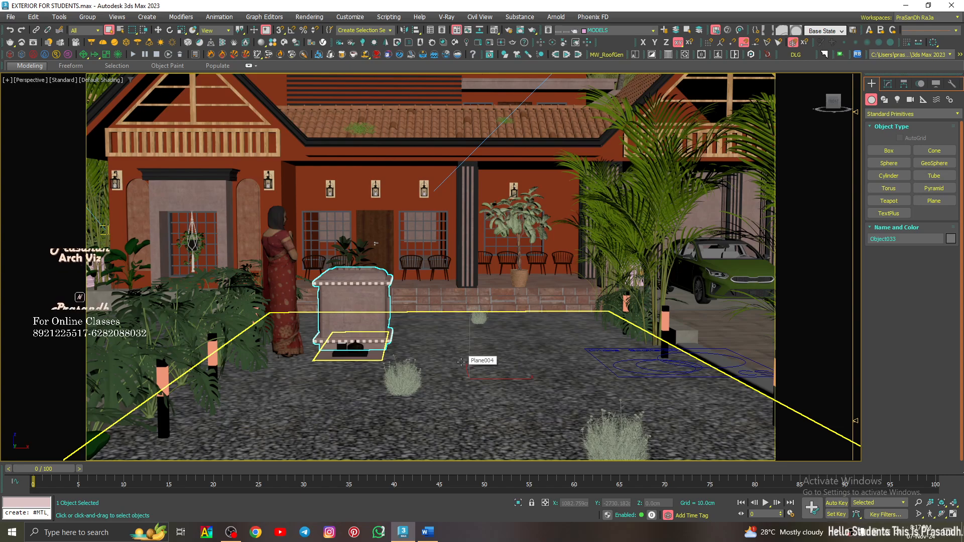
{"action": "scroll", "coordinate": [461, 362], "scroll_direction": "down", "scroll_amount": 4}
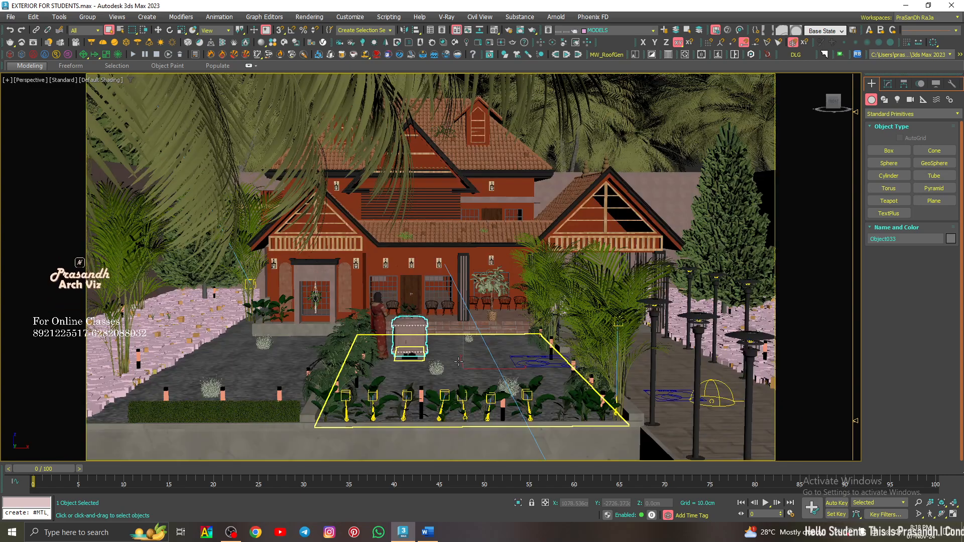
{"action": "middle_click_drag", "start_coordinate": [458, 361], "coordinate": [420, 331], "text": "alt"}
{"action": "left_click", "coordinate": [442, 435]}
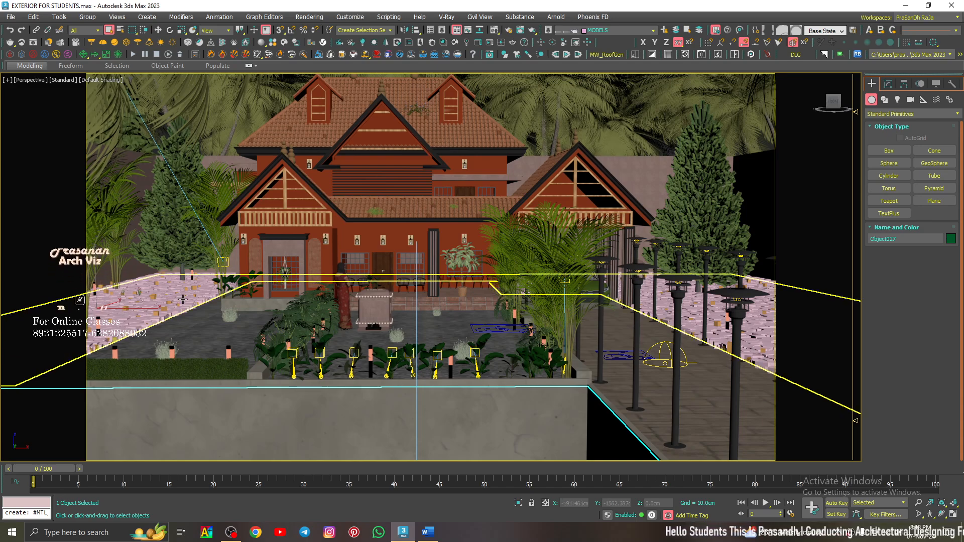
- Inspect the scattered stones of Chaos Scatter001 beside the driveway, along with the lamp posts and side boundary
{"action": "scroll", "coordinate": [693, 350], "scroll_direction": "up", "scroll_amount": 5}
{"action": "middle_click_drag", "start_coordinate": [693, 350], "coordinate": [463, 355]}
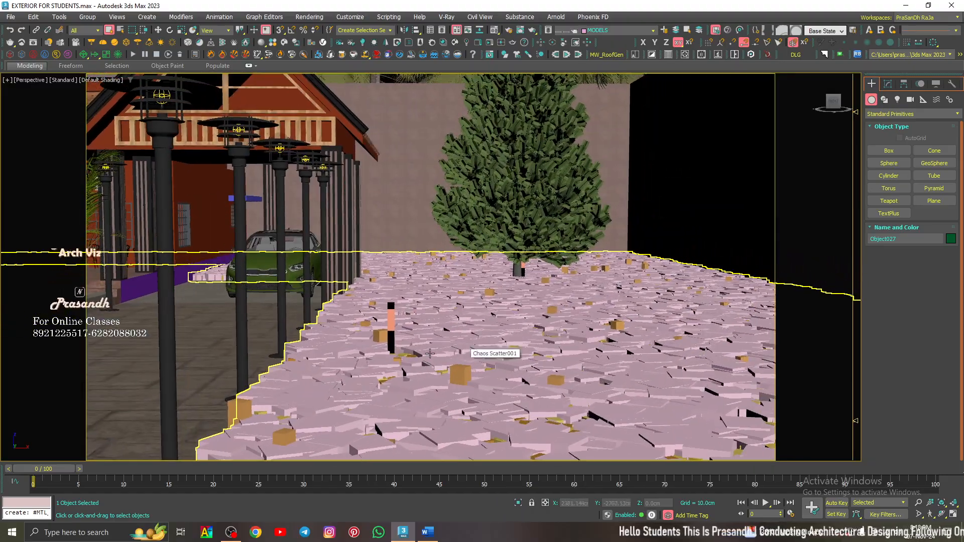
{"action": "scroll", "coordinate": [497, 359], "scroll_direction": "up", "scroll_amount": 4}
{"action": "left_click", "coordinate": [500, 366]}
{"action": "scroll", "coordinate": [482, 369], "scroll_direction": "down", "scroll_amount": 6}
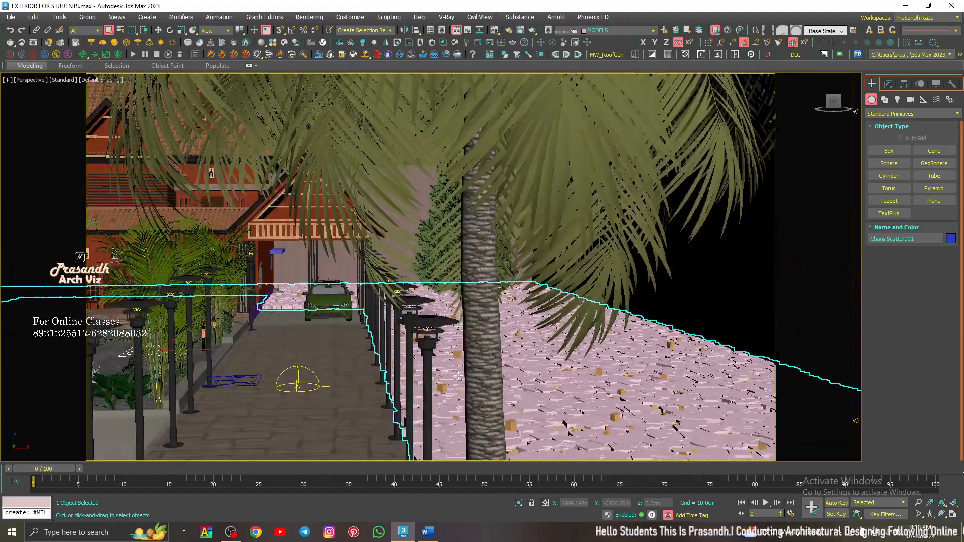
{"action": "scroll", "coordinate": [465, 372], "scroll_direction": "up", "scroll_amount": 2}
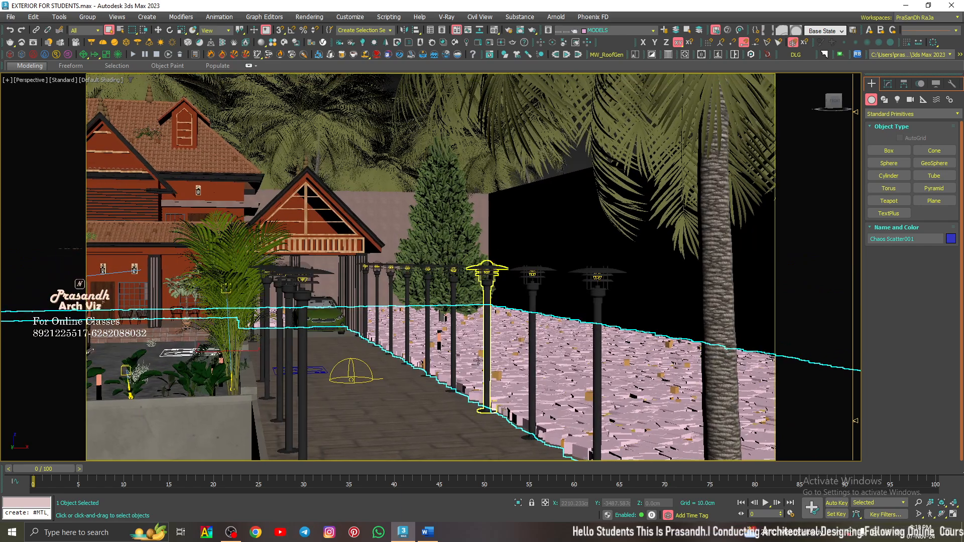
{"action": "left_click", "coordinate": [571, 164]}
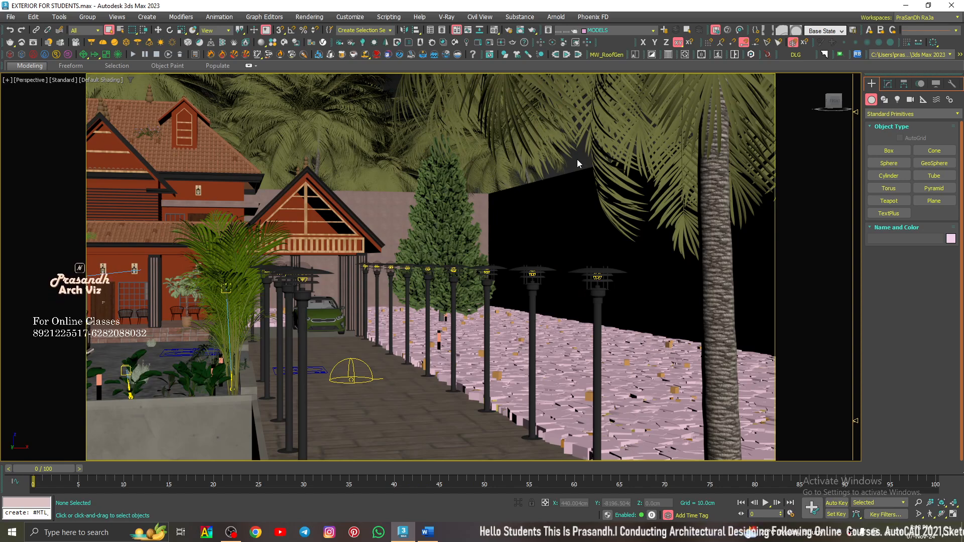
{"action": "scroll", "coordinate": [489, 361], "scroll_direction": "up", "scroll_amount": 5}
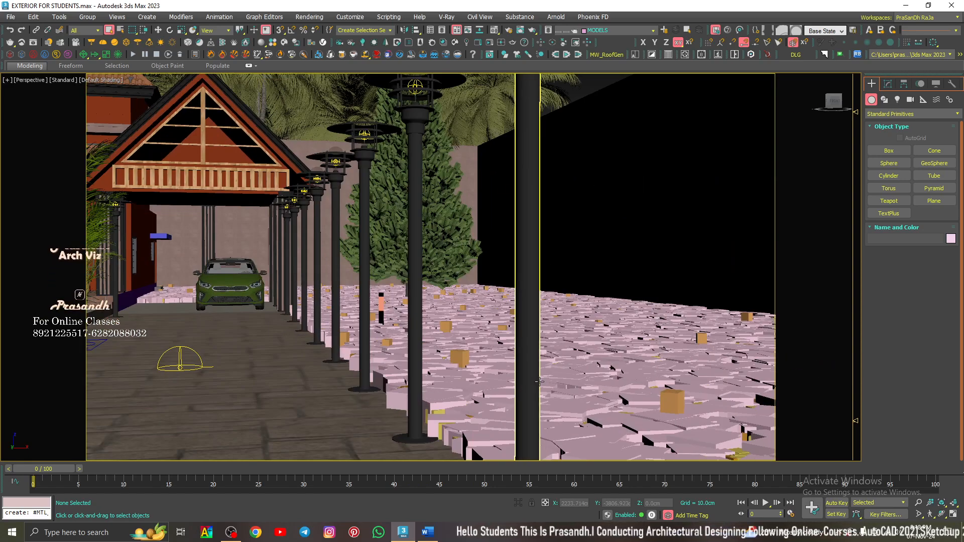
{"action": "middle_click_drag", "start_coordinate": [489, 361], "coordinate": [380, 366]}
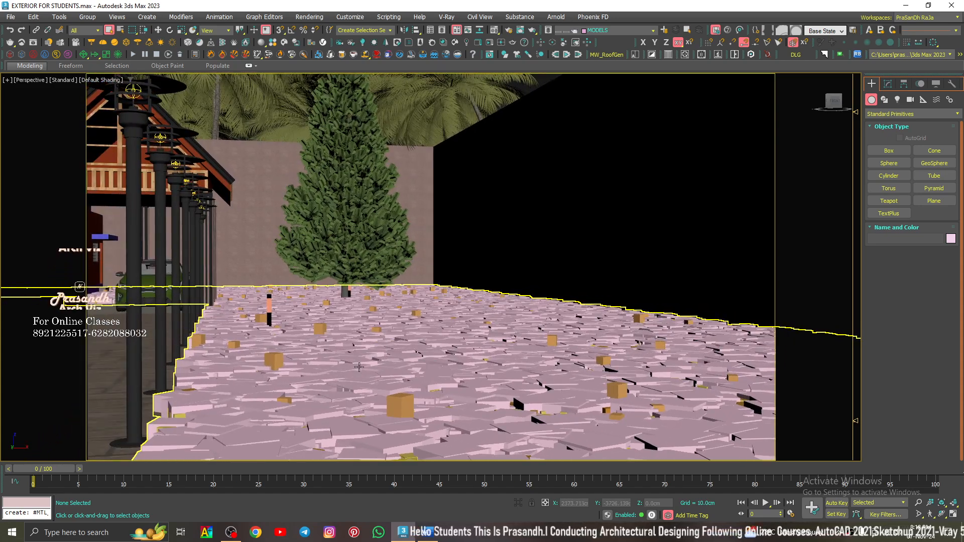
{"action": "middle_click_drag", "start_coordinate": [428, 366], "coordinate": [791, 375]}
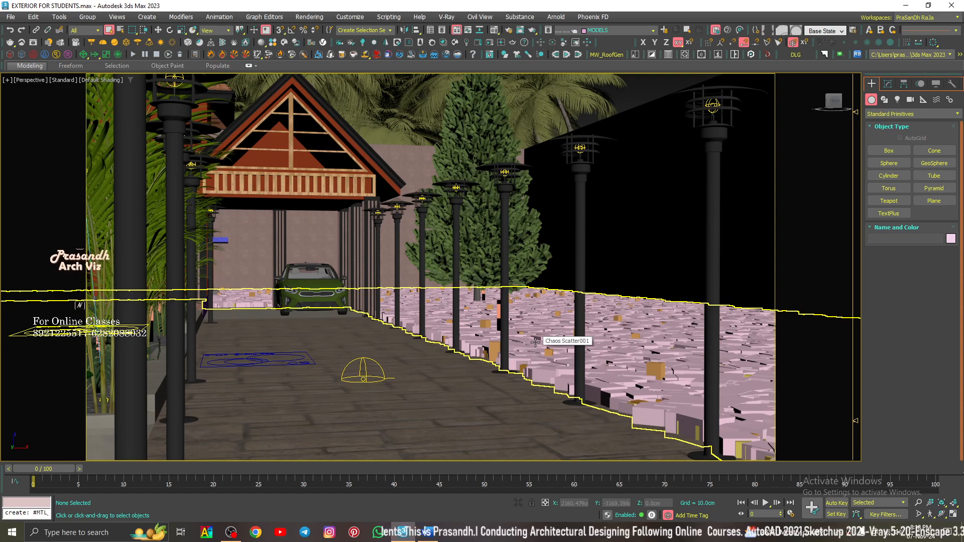
{"action": "scroll", "coordinate": [535, 342], "scroll_direction": "down", "scroll_amount": 4}
- Select Chaos Scatter001 and Chaos Scatter002 alternately from an elevated view to compare what each one distributes
{"action": "middle_click_drag", "start_coordinate": [271, 228], "coordinate": [294, 386], "text": "alt"}
{"action": "left_click", "coordinate": [274, 324]}
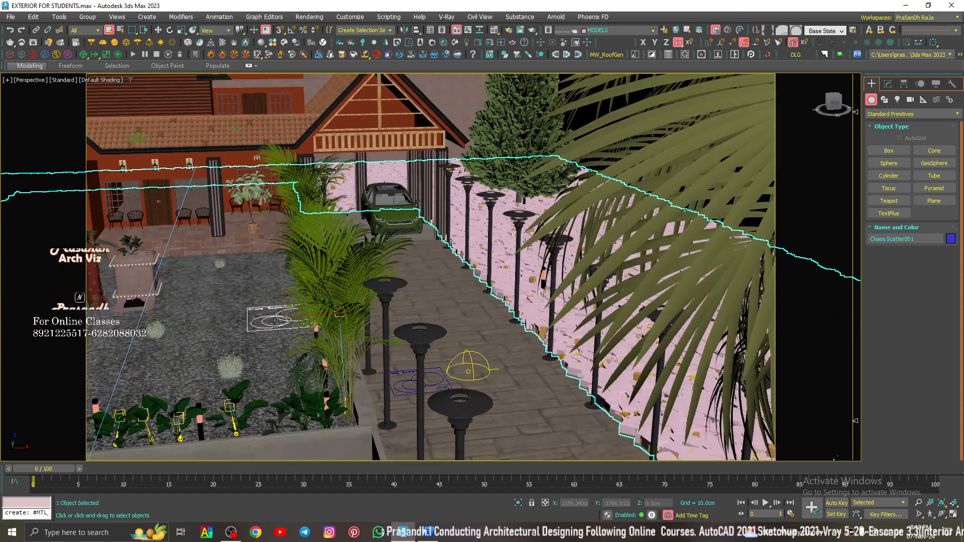
{"action": "left_click", "coordinate": [439, 380]}
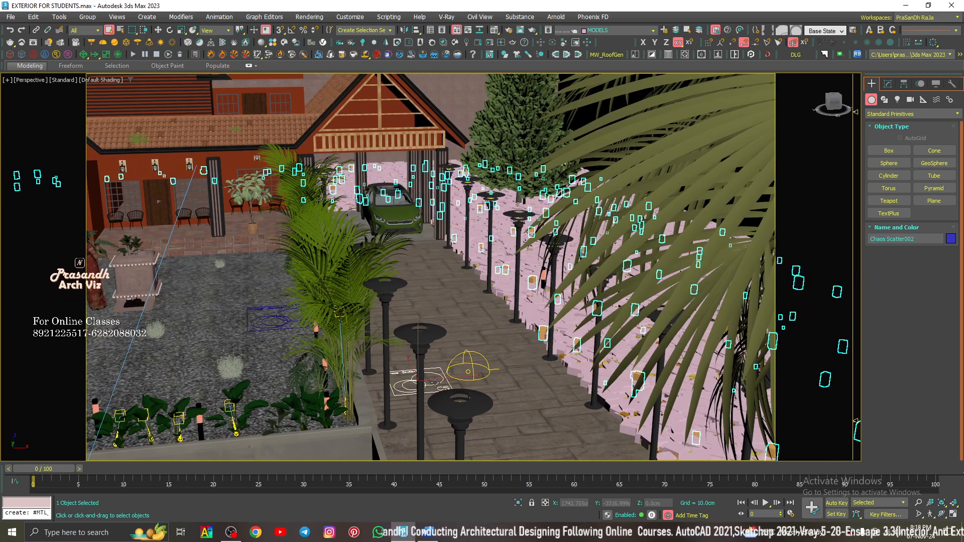
{"action": "left_click", "coordinate": [273, 321]}
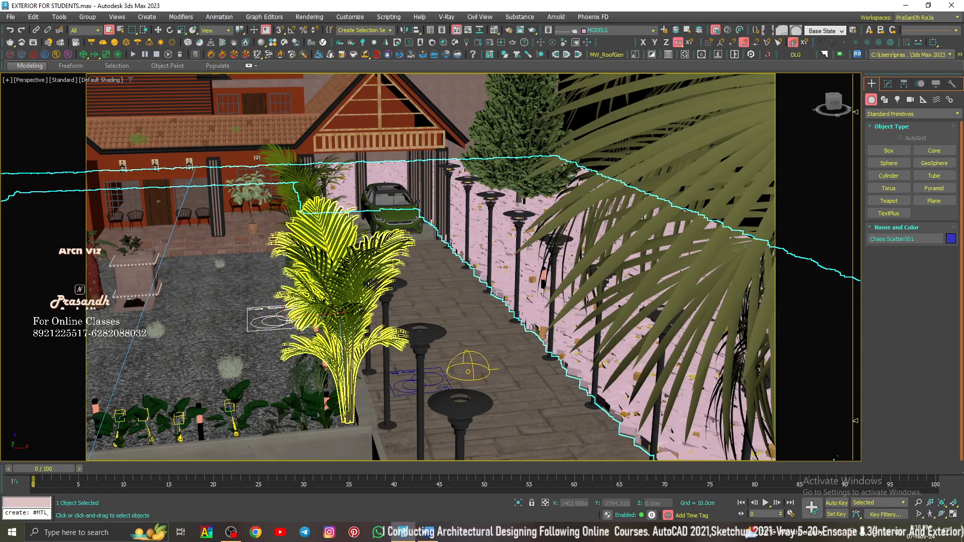
{"action": "left_click", "coordinate": [439, 383]}
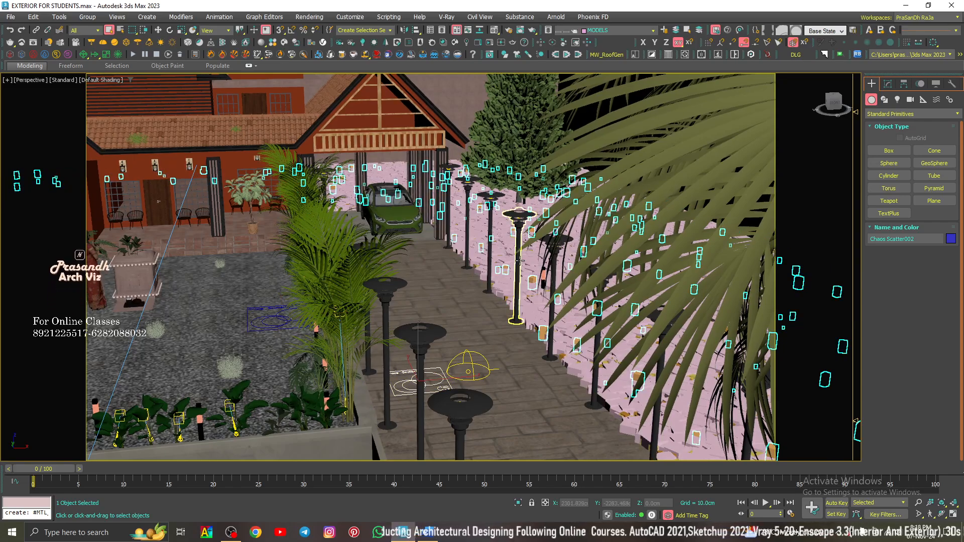
- Select the paved driveway plane and the dome light above it, and inspect both in the driveway area
{"action": "middle_click_drag", "start_coordinate": [522, 281], "coordinate": [522, 258], "text": "alt"}
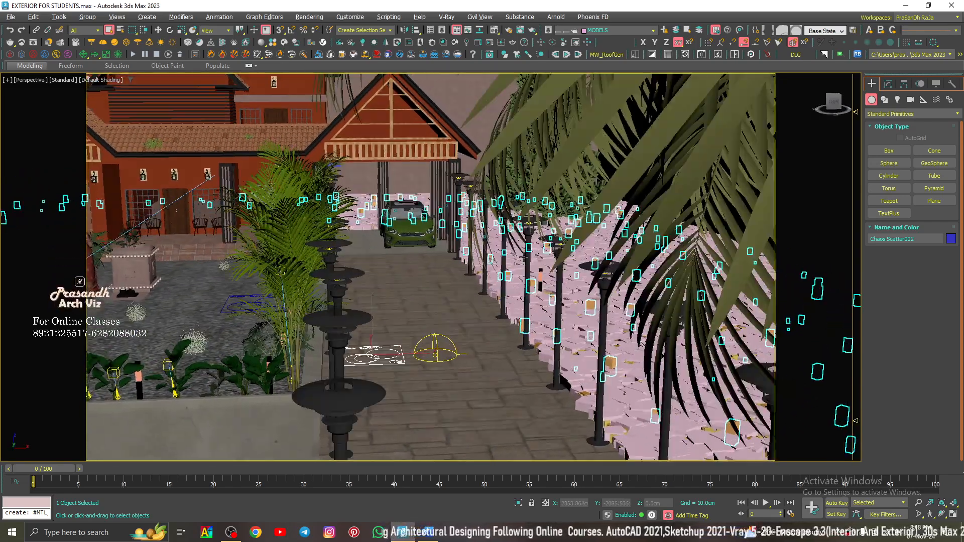
{"action": "middle_click_drag", "start_coordinate": [440, 298], "coordinate": [494, 283], "text": "alt"}
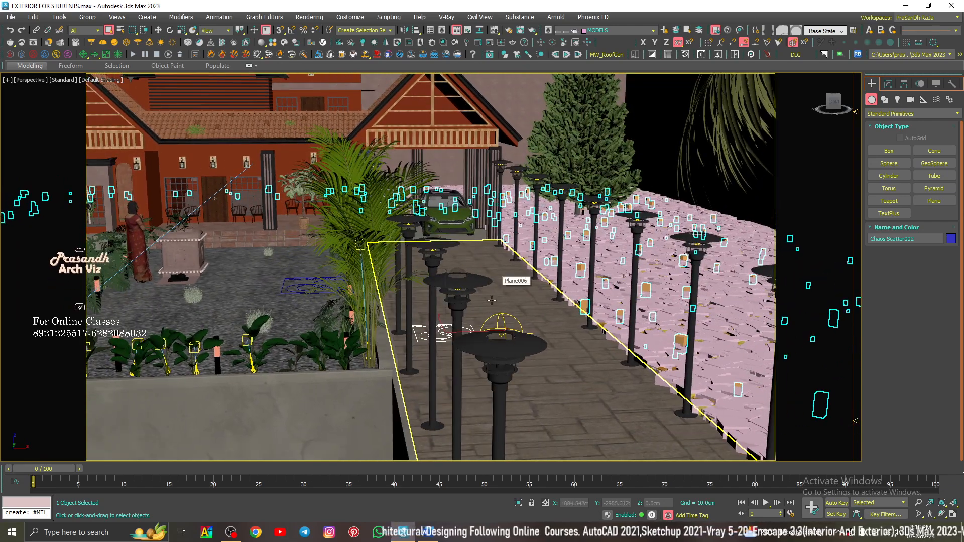
{"action": "left_click", "coordinate": [502, 316]}
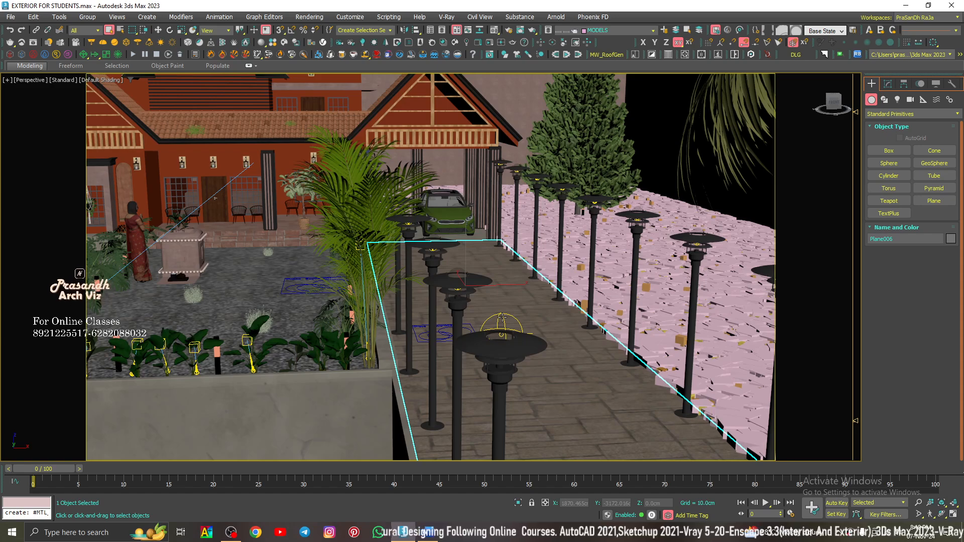
{"action": "middle_click_drag", "start_coordinate": [496, 315], "coordinate": [494, 311], "text": "alt"}
{"action": "left_click", "coordinate": [502, 334]}
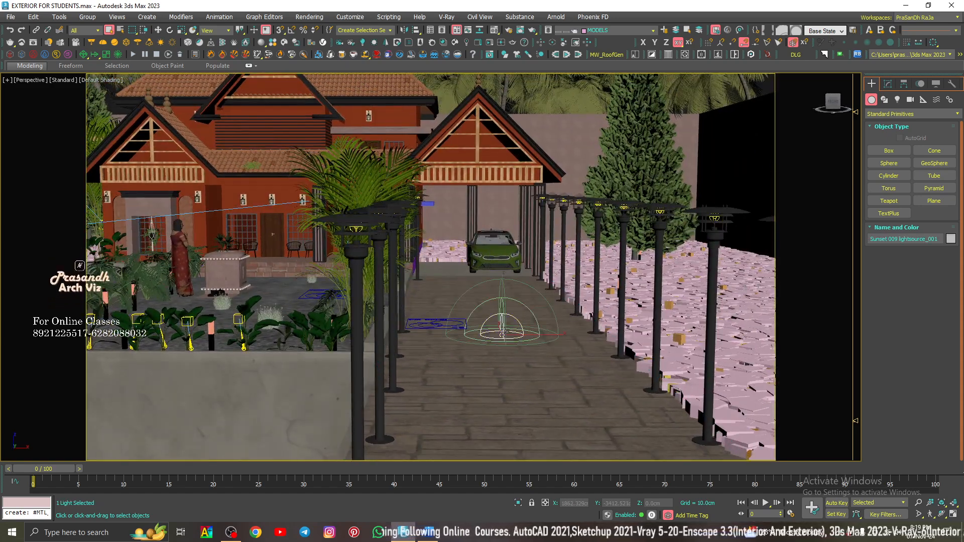
{"action": "key", "text": "z"}
- Examine the front planting bed with its IES lights, and select the woman figure beside the courtyard pedestal
{"action": "middle_click_drag", "start_coordinate": [446, 339], "coordinate": [699, 343], "text": "alt"}
{"action": "middle_click_drag", "start_coordinate": [376, 338], "coordinate": [715, 322]}
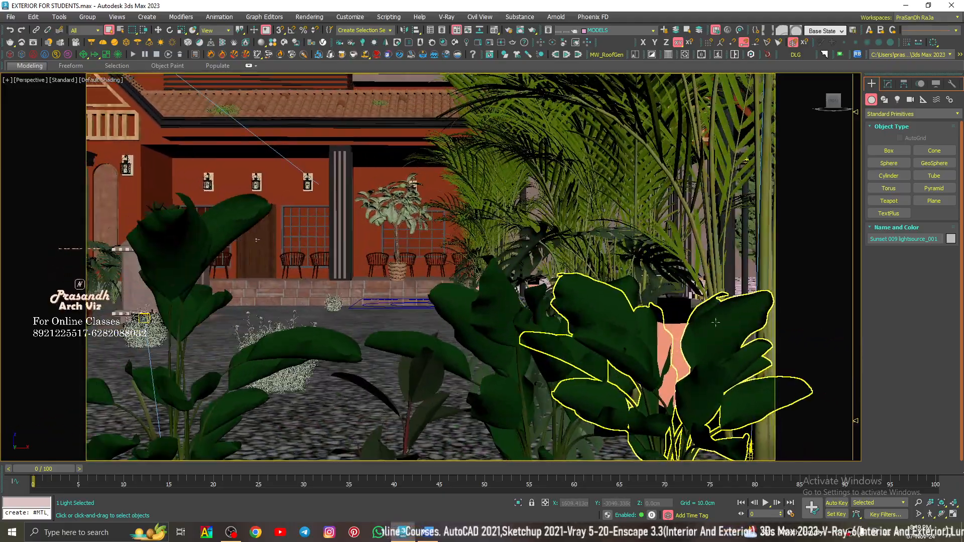
{"action": "scroll", "coordinate": [715, 322], "scroll_direction": "down", "scroll_amount": 2}
{"action": "middle_click_drag", "start_coordinate": [254, 394], "coordinate": [460, 319]}
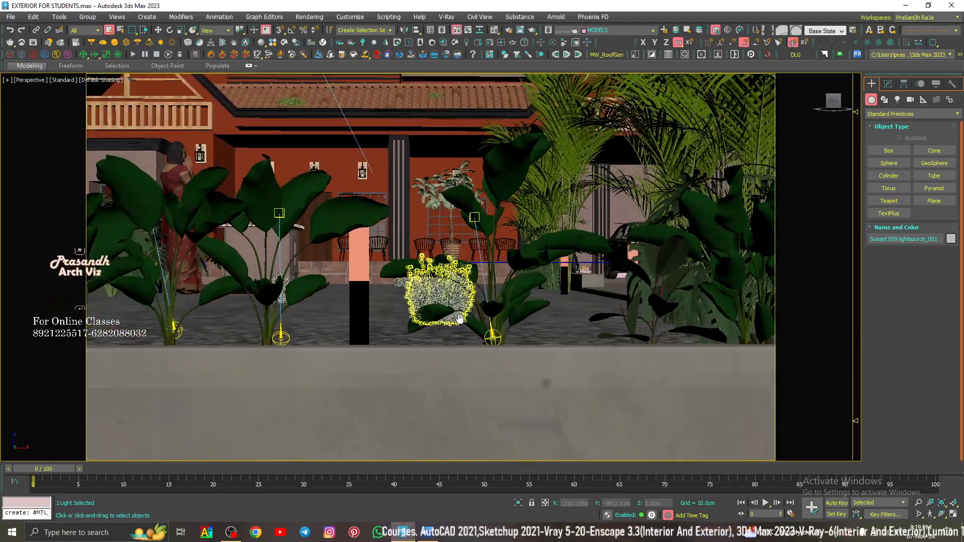
{"action": "scroll", "coordinate": [460, 319], "scroll_direction": "down", "scroll_amount": 4}
{"action": "middle_click_drag", "start_coordinate": [394, 325], "coordinate": [494, 318]}
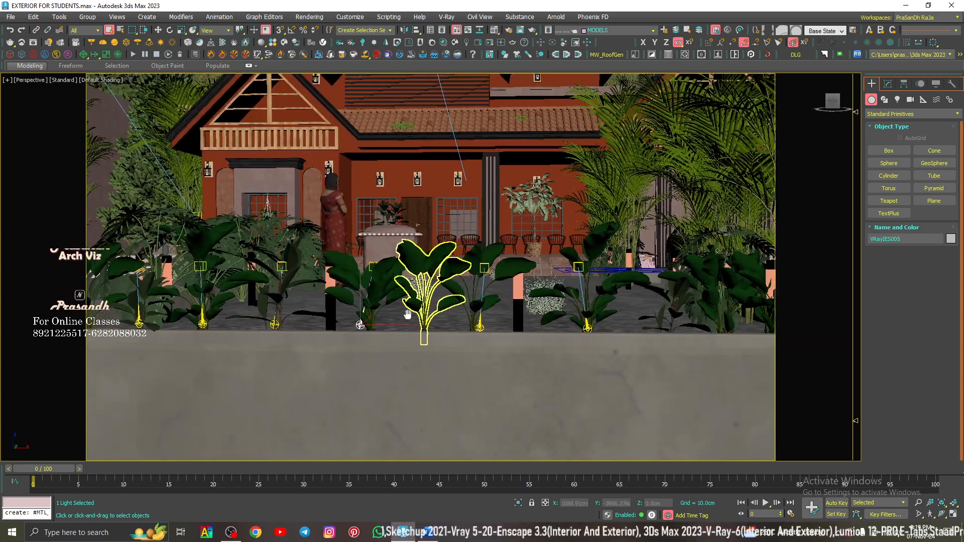
{"action": "middle_click_drag", "start_coordinate": [408, 315], "coordinate": [305, 328]}
{"action": "middle_click_drag", "start_coordinate": [489, 332], "coordinate": [402, 280], "text": "alt"}
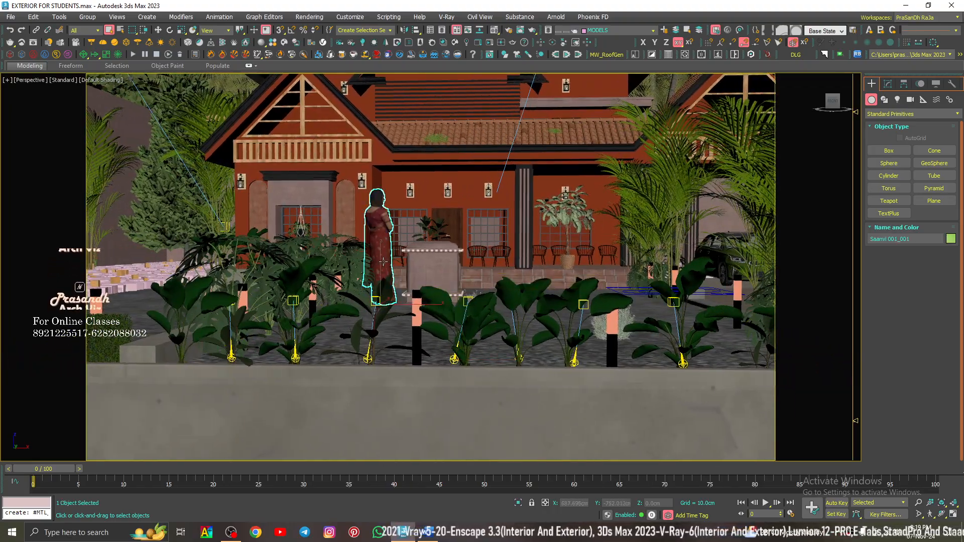
{"action": "scroll", "coordinate": [383, 262], "scroll_direction": "up", "scroll_amount": 10}
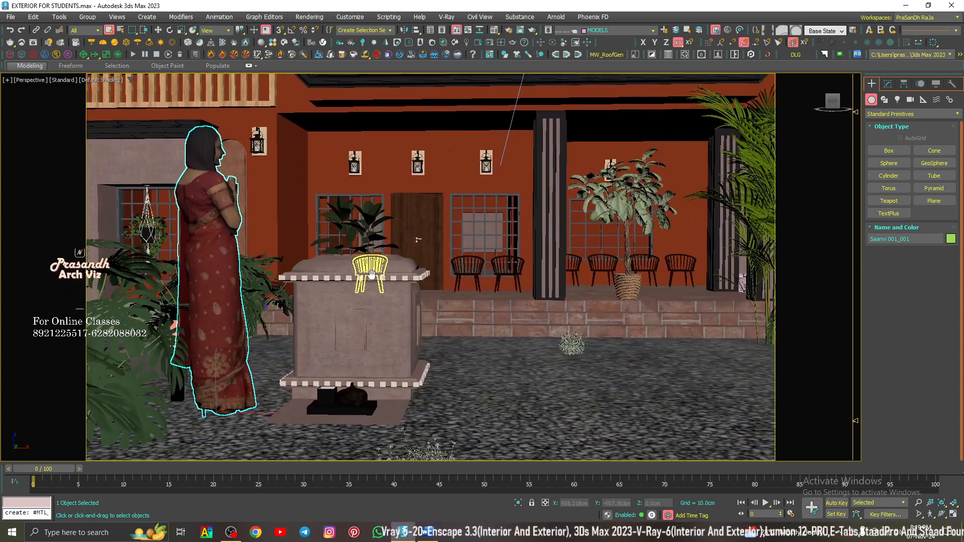
- Examine the courtyard pedestal and front planting, and select the bollard light Group002 in the front bed for a close view
{"action": "middle_click_drag", "start_coordinate": [371, 273], "coordinate": [400, 285]}
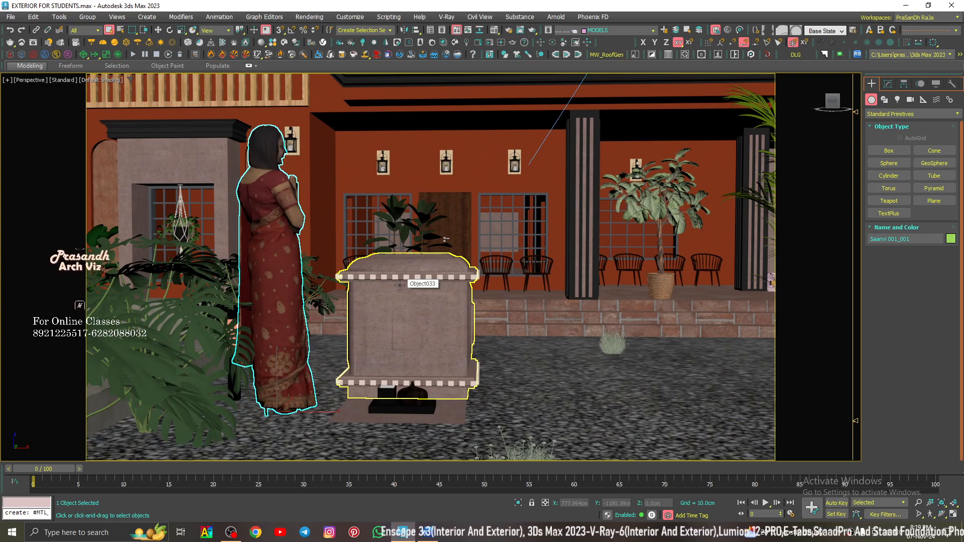
{"action": "scroll", "coordinate": [400, 285], "scroll_direction": "down", "scroll_amount": 3}
{"action": "scroll", "coordinate": [428, 308], "scroll_direction": "down", "scroll_amount": 2}
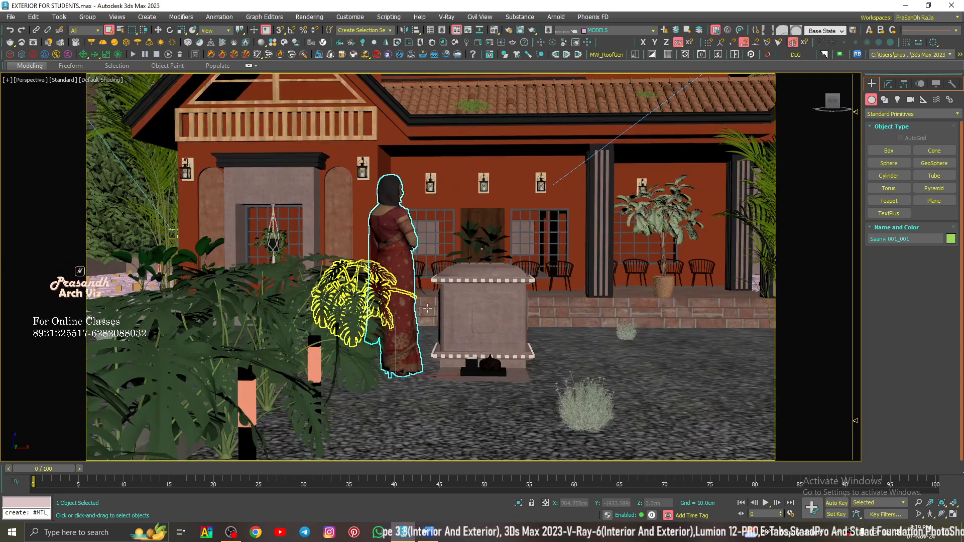
{"action": "scroll", "coordinate": [428, 308], "scroll_direction": "down", "scroll_amount": 6}
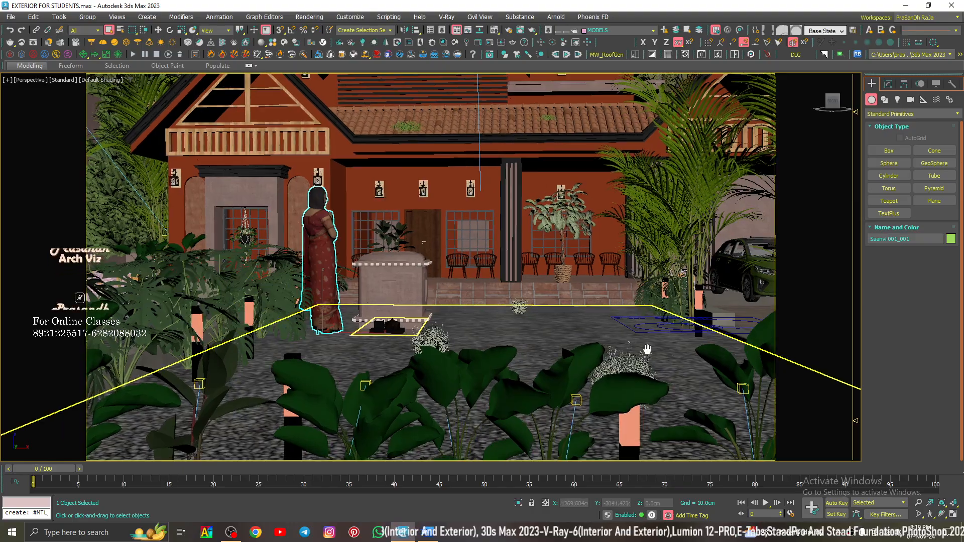
{"action": "middle_click_drag", "start_coordinate": [647, 349], "coordinate": [555, 305]}
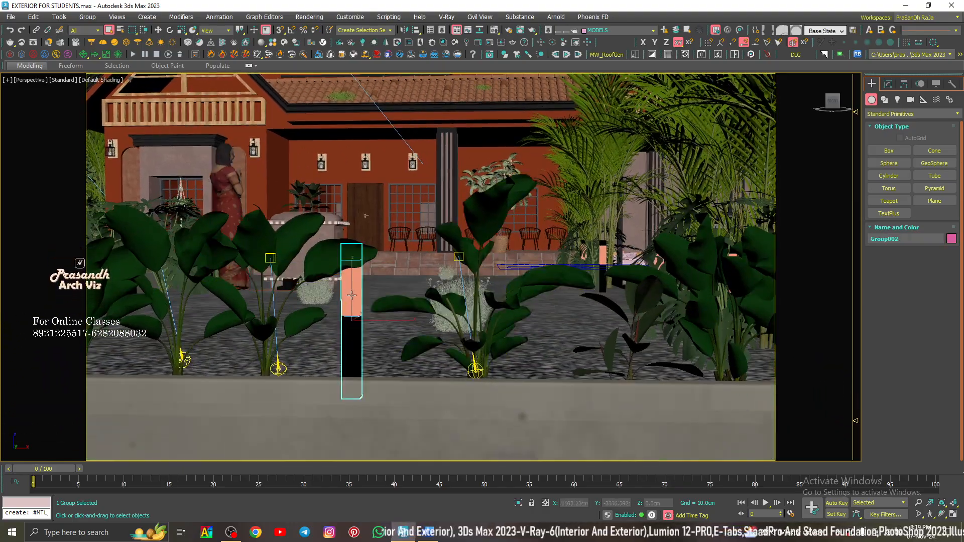
{"action": "key", "text": "z"}
{"action": "middle_click_drag", "start_coordinate": [443, 303], "coordinate": [446, 279], "text": "alt"}
{"action": "right_click", "coordinate": [446, 280]}
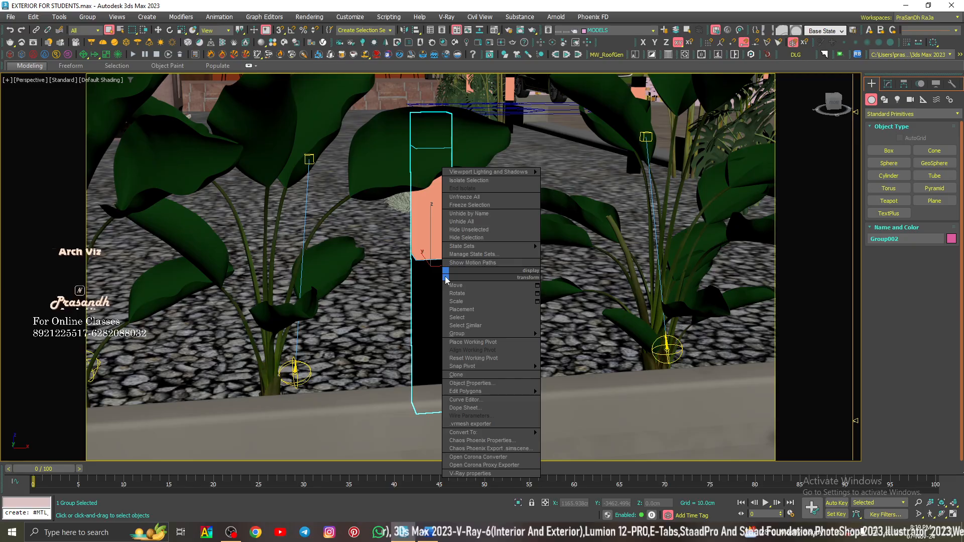
{"action": "left_click", "coordinate": [469, 317]}
- Select a candle-holder wall lantern on the veranda's front wall and inspect it up close from the side
{"action": "scroll", "coordinate": [378, 310], "scroll_direction": "down", "scroll_amount": 8}
{"action": "scroll", "coordinate": [415, 300], "scroll_direction": "down", "scroll_amount": 5}
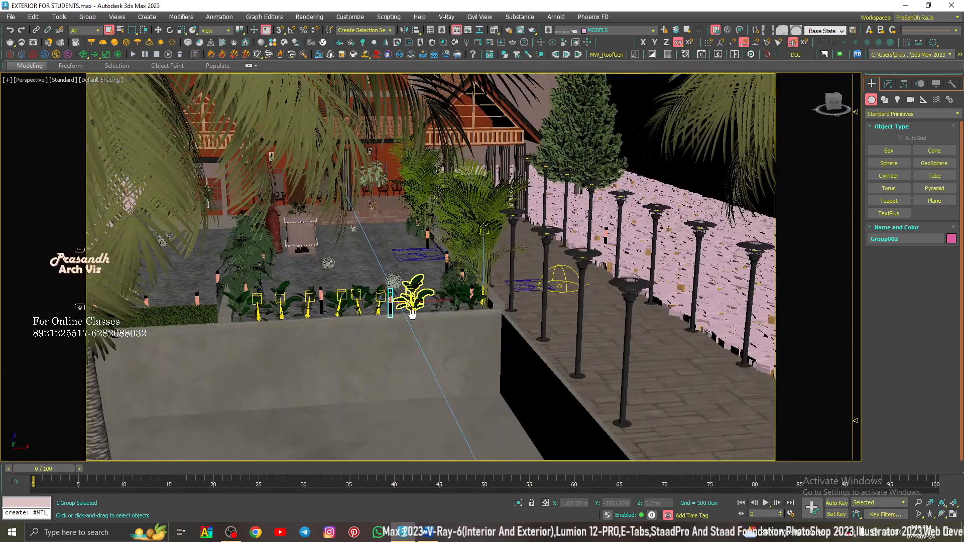
{"action": "middle_click_drag", "start_coordinate": [415, 300], "coordinate": [402, 253]}
{"action": "scroll", "coordinate": [475, 333], "scroll_direction": "up", "scroll_amount": 3}
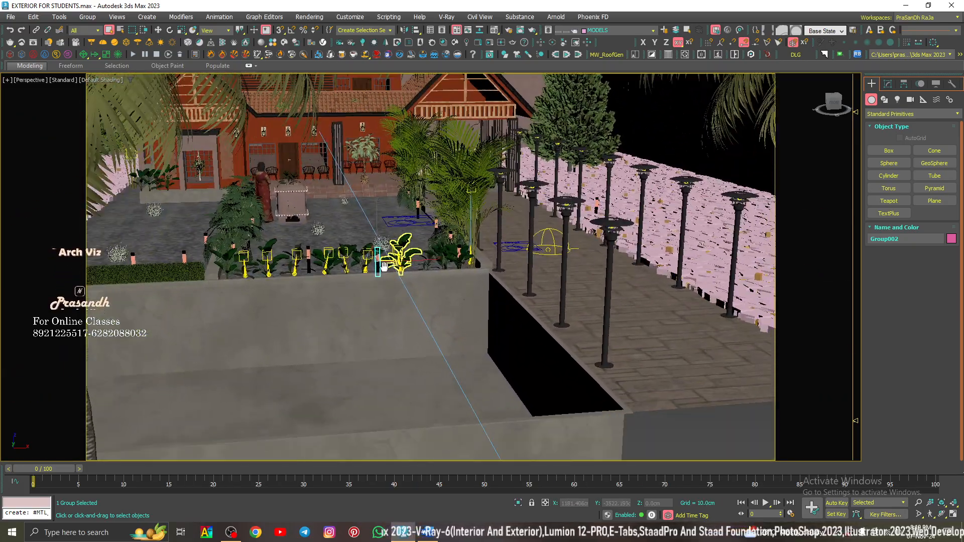
{"action": "left_click", "coordinate": [287, 131]}
{"action": "key", "text": "z"}
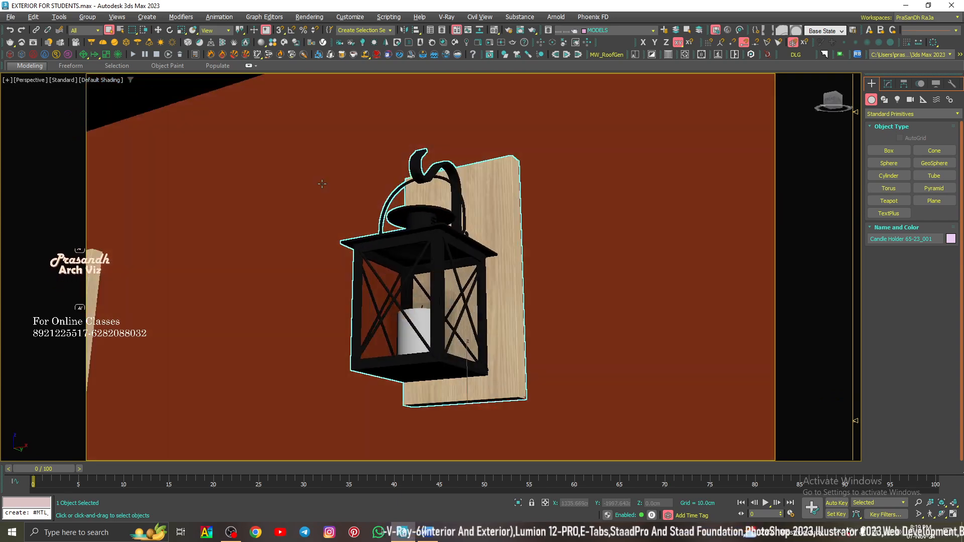
{"action": "middle_click_drag", "start_coordinate": [322, 184], "coordinate": [287, 202], "text": "alt"}
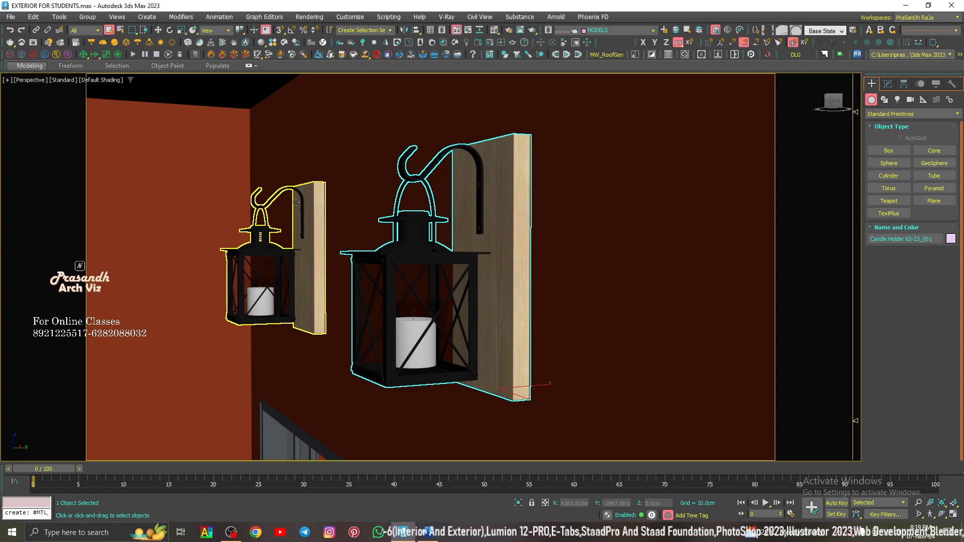
- Return to the VRayCam001 view and select the coconut palm left of the house
{"action": "key", "text": "c"}
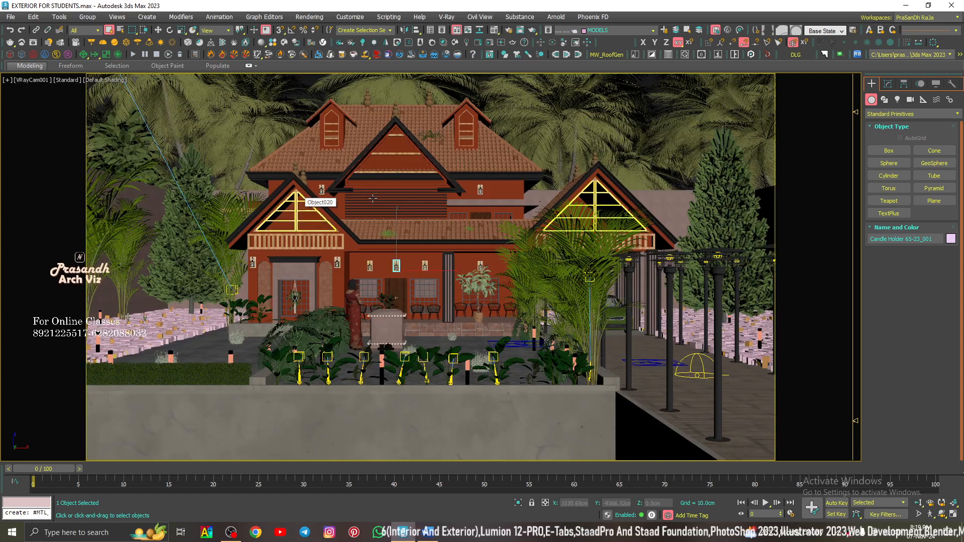
{"action": "left_click", "coordinate": [305, 77]}
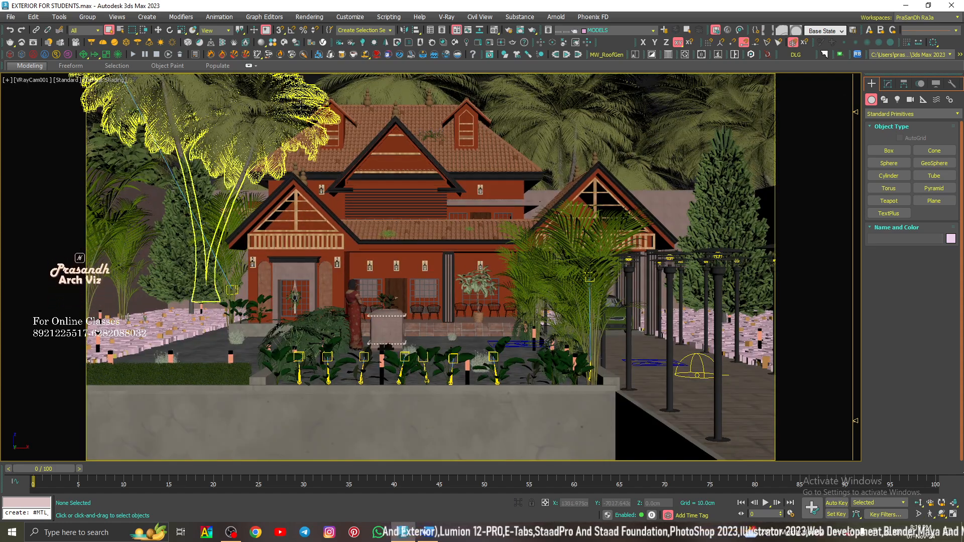
{"action": "left_click", "coordinate": [304, 77]}
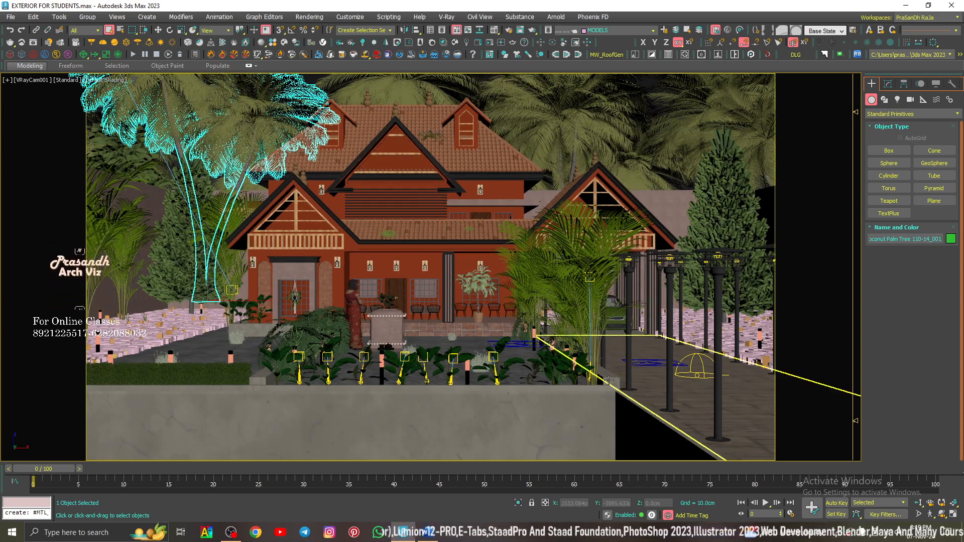
- Select the stacked-sphere roof finials and inspect them up close along the roof ridges and gables
{"action": "left_click", "coordinate": [396, 110]}
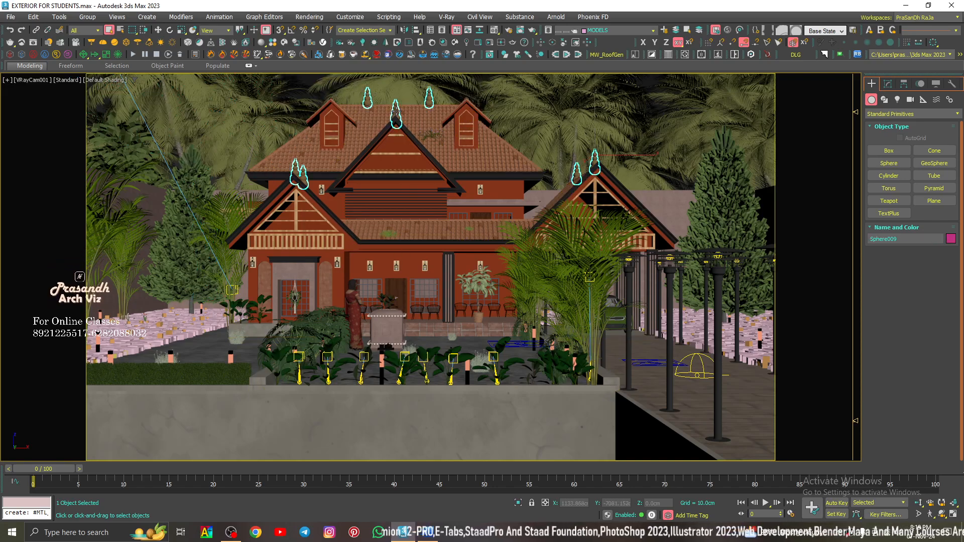
{"action": "key", "text": "p"}
{"action": "key", "text": "z"}
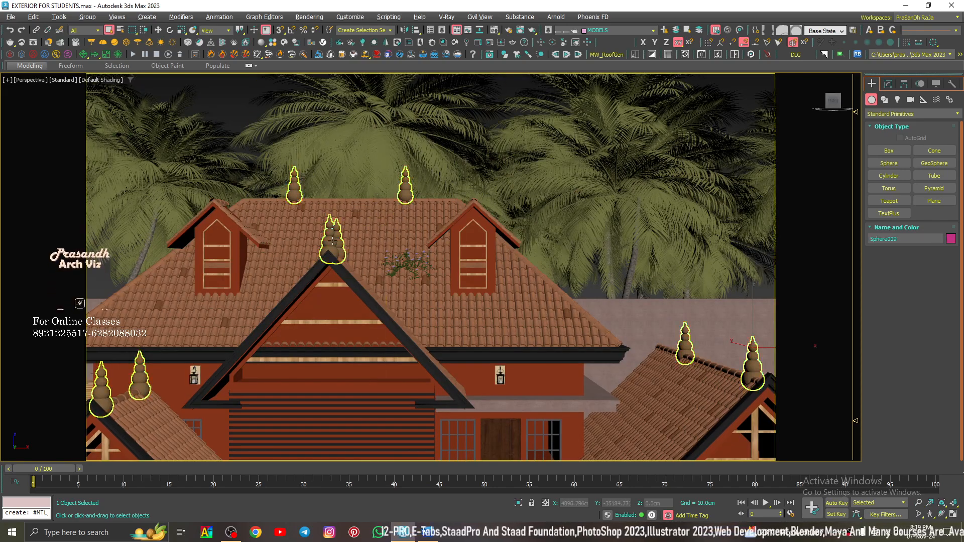
{"action": "middle_click_drag", "start_coordinate": [332, 226], "coordinate": [384, 235], "text": "alt"}
{"action": "scroll", "coordinate": [355, 241], "scroll_direction": "up", "scroll_amount": 5}
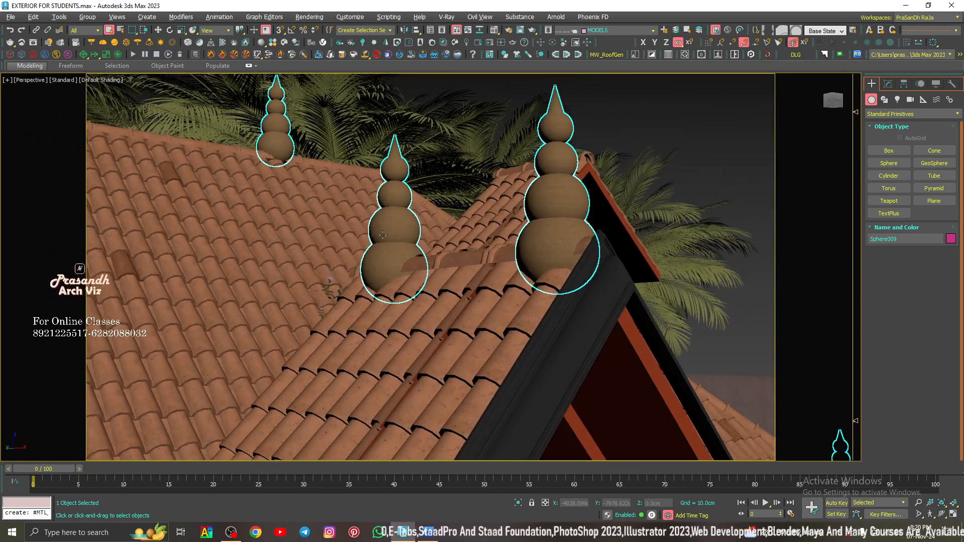
{"action": "left_click", "coordinate": [648, 120]}
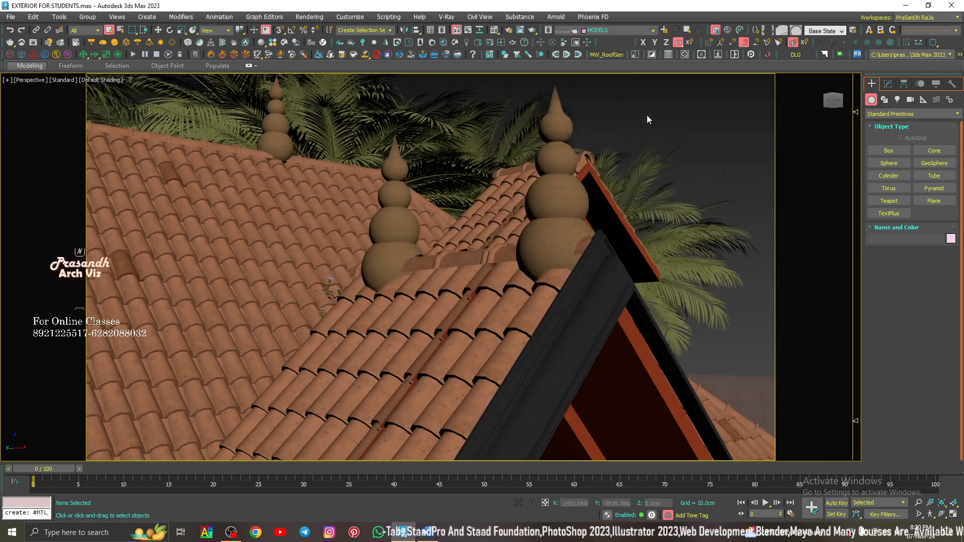
{"action": "left_click", "coordinate": [567, 200]}
{"action": "middle_click_drag", "start_coordinate": [567, 200], "coordinate": [484, 201], "text": "alt"}
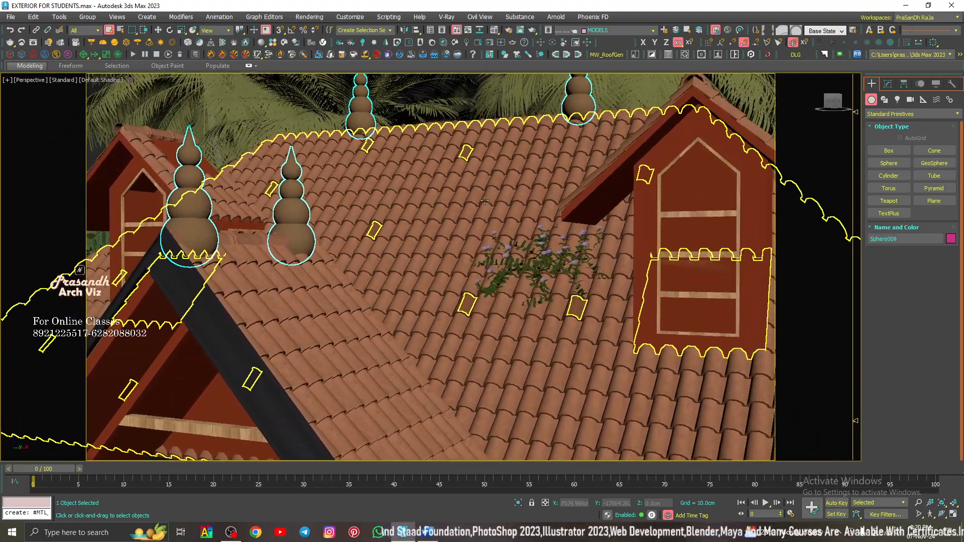
- Select the darker accent tiles on the main roof and inspect how they are spread among the regular tiles
{"action": "left_click", "coordinate": [580, 313]}
{"action": "scroll", "coordinate": [580, 313], "scroll_direction": "up", "scroll_amount": 6}
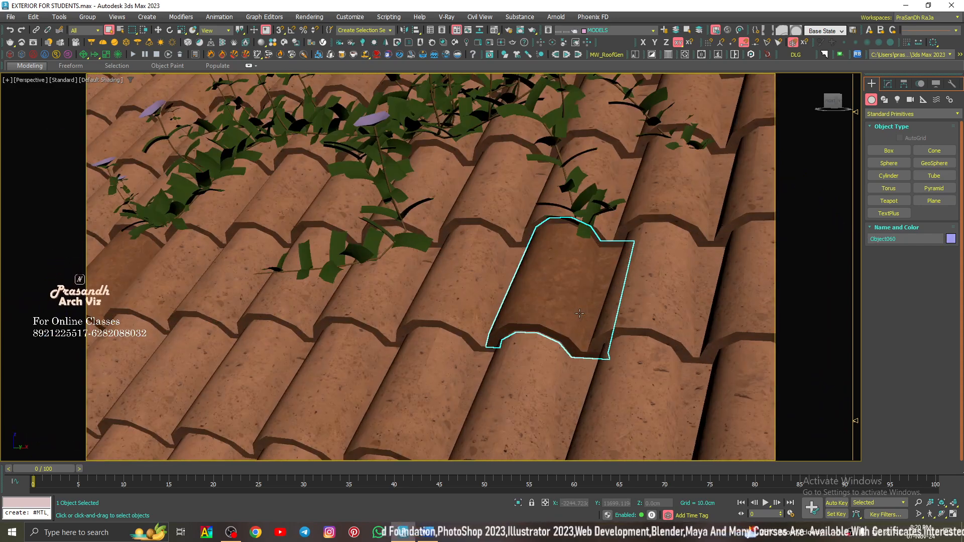
{"action": "scroll", "coordinate": [580, 313], "scroll_direction": "down", "scroll_amount": 10}
{"action": "middle_click_drag", "start_coordinate": [528, 312], "coordinate": [480, 271], "text": "alt"}
{"action": "left_click", "coordinate": [498, 309]}
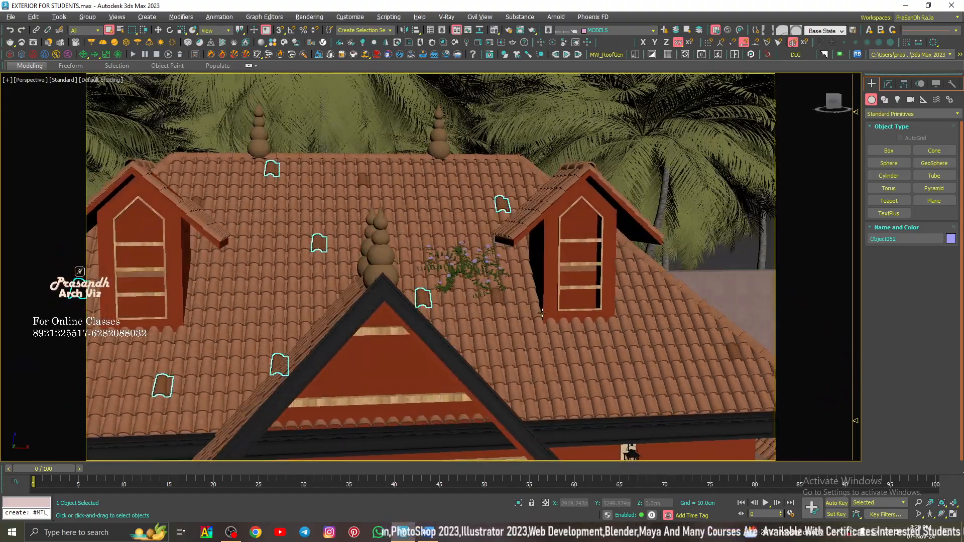
- Select the Myrtle creeper on the main roof beside the dormer and examine it from several angles
{"action": "left_click", "coordinate": [477, 269]}
{"action": "scroll", "coordinate": [472, 266], "scroll_direction": "up", "scroll_amount": 8}
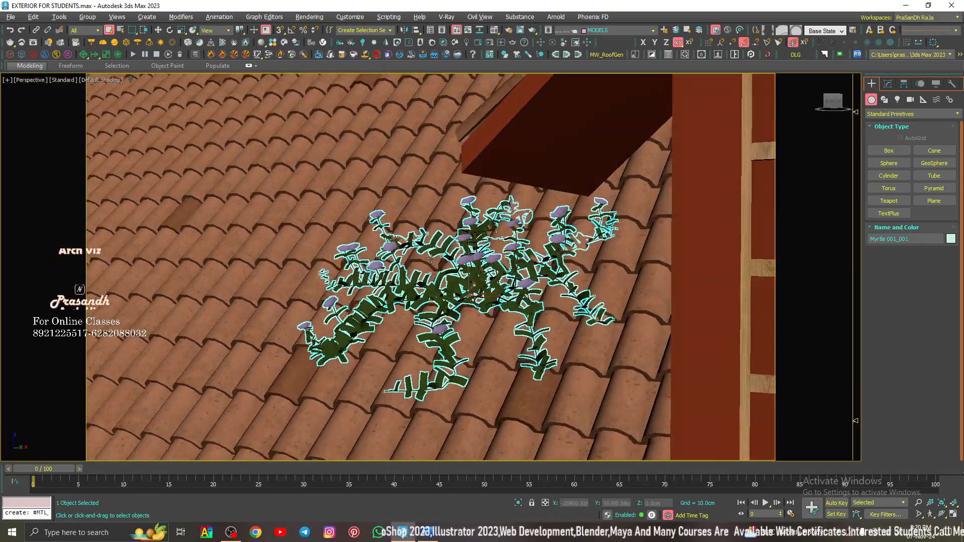
{"action": "middle_click_drag", "start_coordinate": [432, 259], "coordinate": [457, 261], "text": "alt"}
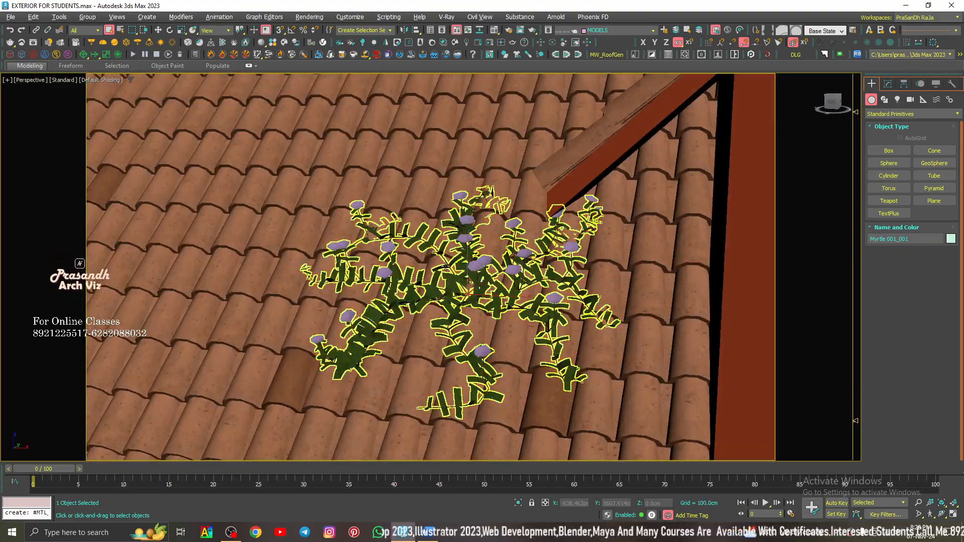
{"action": "scroll", "coordinate": [459, 260], "scroll_direction": "down", "scroll_amount": 5}
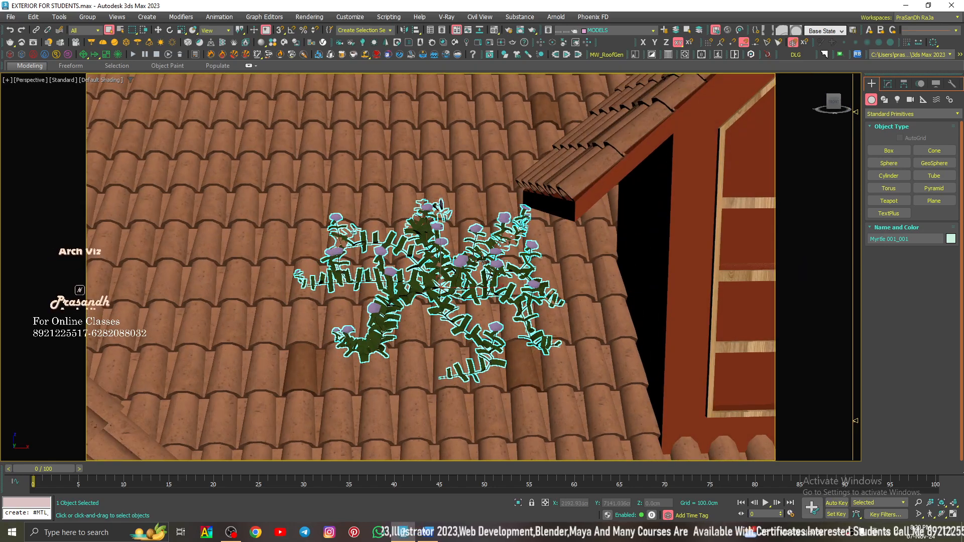
- Return to the camera view and select the conifer behind the driveway lamp posts
{"action": "key", "text": "c"}
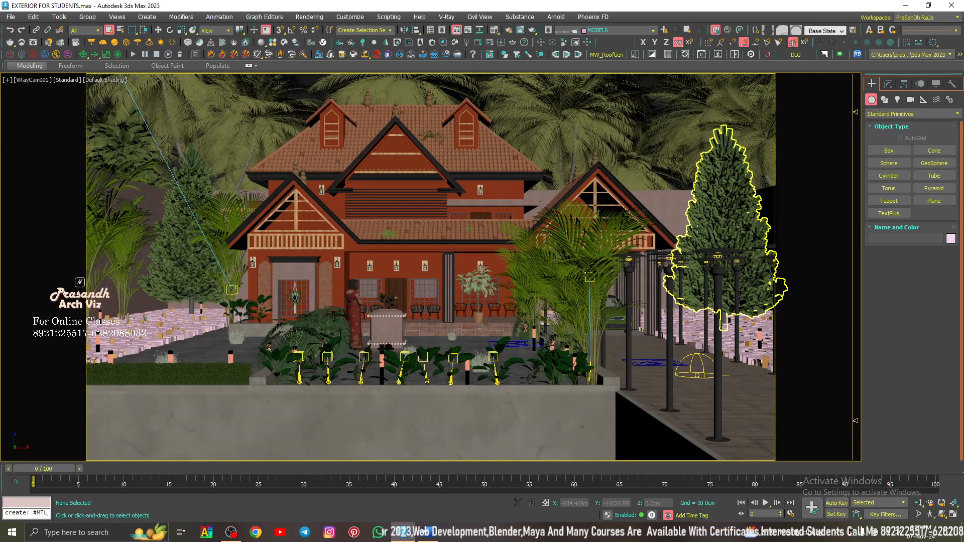
{"action": "left_click", "coordinate": [726, 234]}
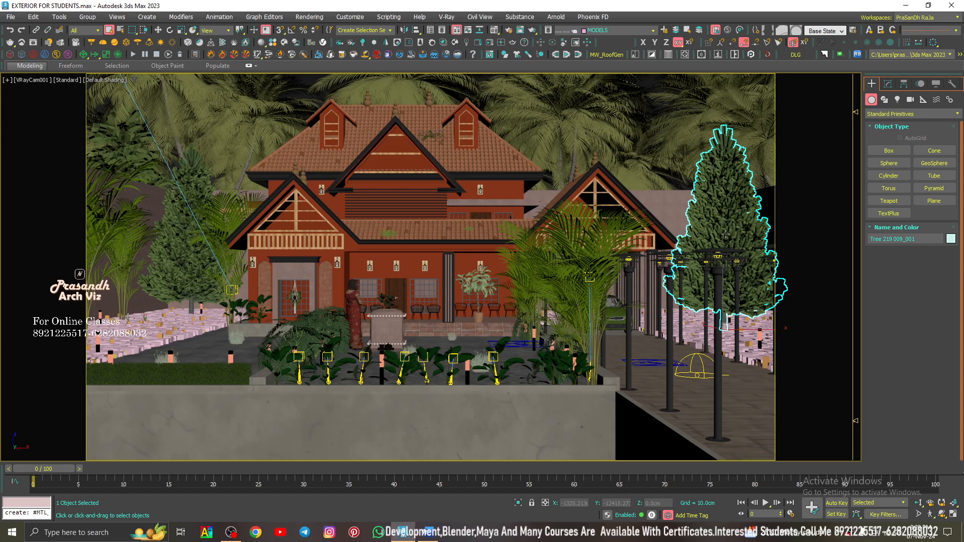
{"action": "left_click_drag", "start_coordinate": [730, 206], "coordinate": [187, 269], "text": "shift"}
{"action": "left_click", "coordinate": [712, 222]}
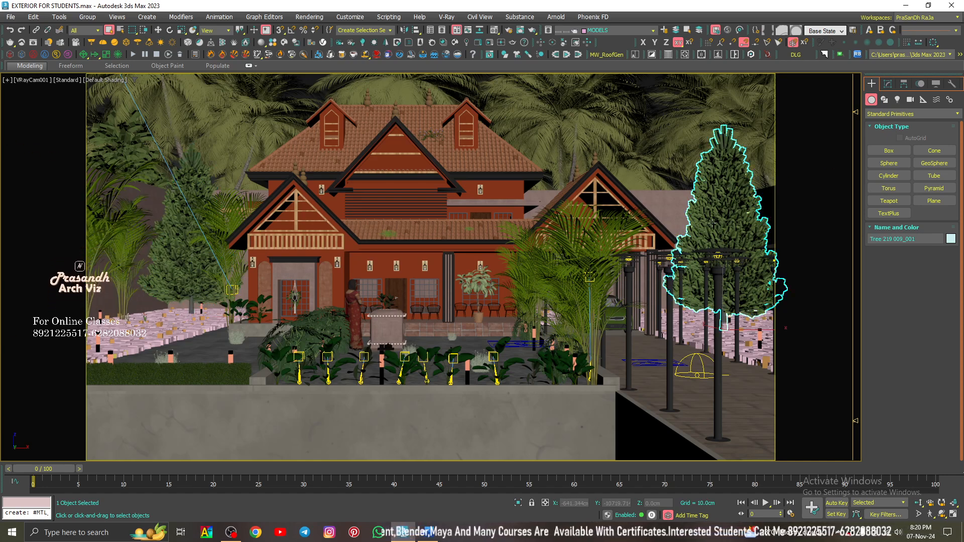
- Select the front driveway lamp post, and review the walled plot from above and the lamp post up close
{"action": "left_click", "coordinate": [714, 276]}
{"action": "key", "text": "p"}
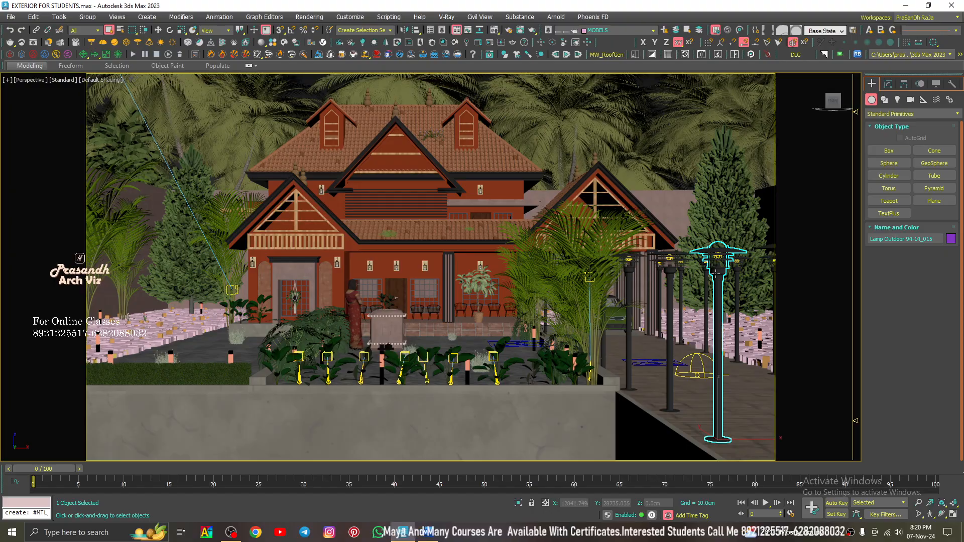
{"action": "middle_click_drag", "start_coordinate": [712, 278], "coordinate": [584, 271], "text": "alt"}
{"action": "scroll", "coordinate": [584, 271], "scroll_direction": "down", "scroll_amount": 8}
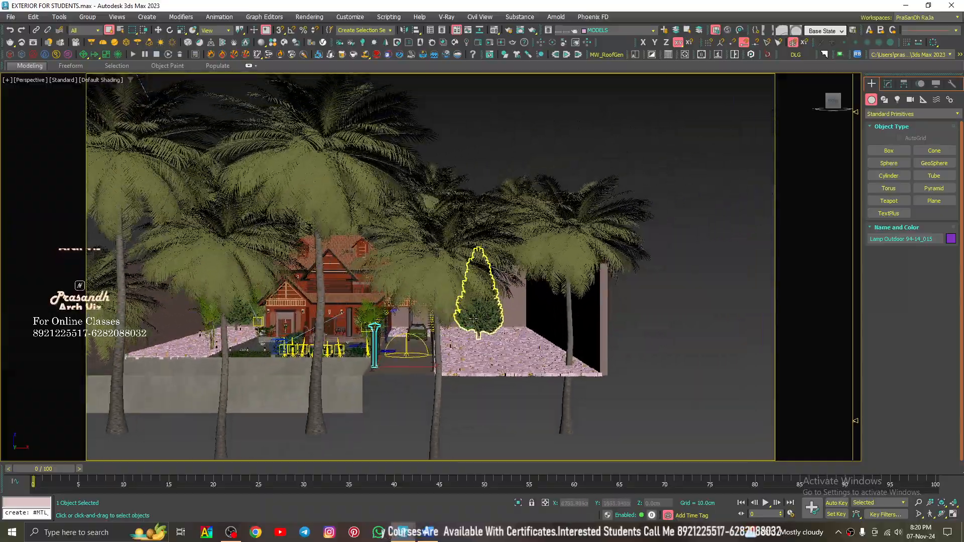
{"action": "middle_click_drag", "start_coordinate": [473, 318], "coordinate": [473, 402], "text": "alt"}
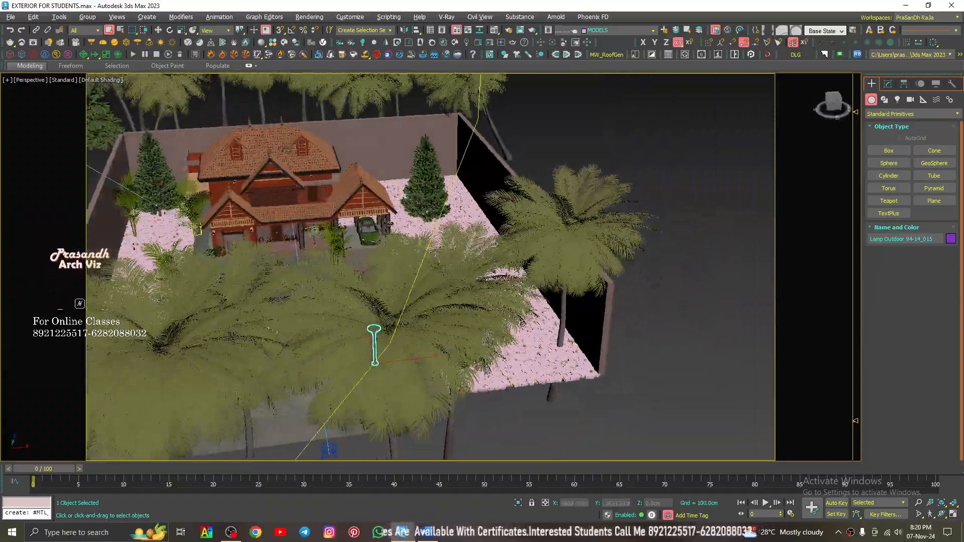
{"action": "scroll", "coordinate": [448, 291], "scroll_direction": "down", "scroll_amount": 2}
{"action": "scroll", "coordinate": [308, 219], "scroll_direction": "up", "scroll_amount": 6}
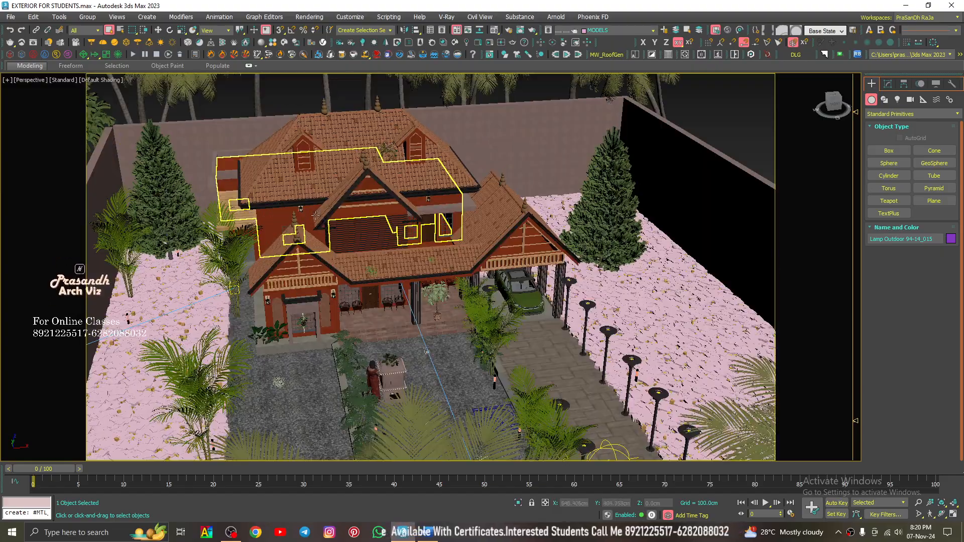
{"action": "scroll", "coordinate": [382, 223], "scroll_direction": "down", "scroll_amount": 4}
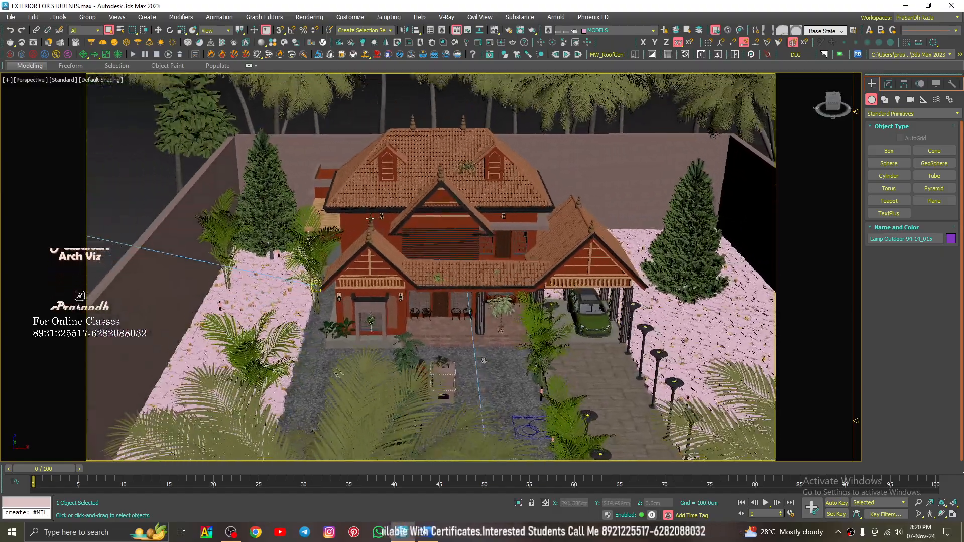
{"action": "middle_click_drag", "start_coordinate": [383, 223], "coordinate": [412, 227], "text": "alt"}
{"action": "scroll", "coordinate": [411, 227], "scroll_direction": "up", "scroll_amount": 4}
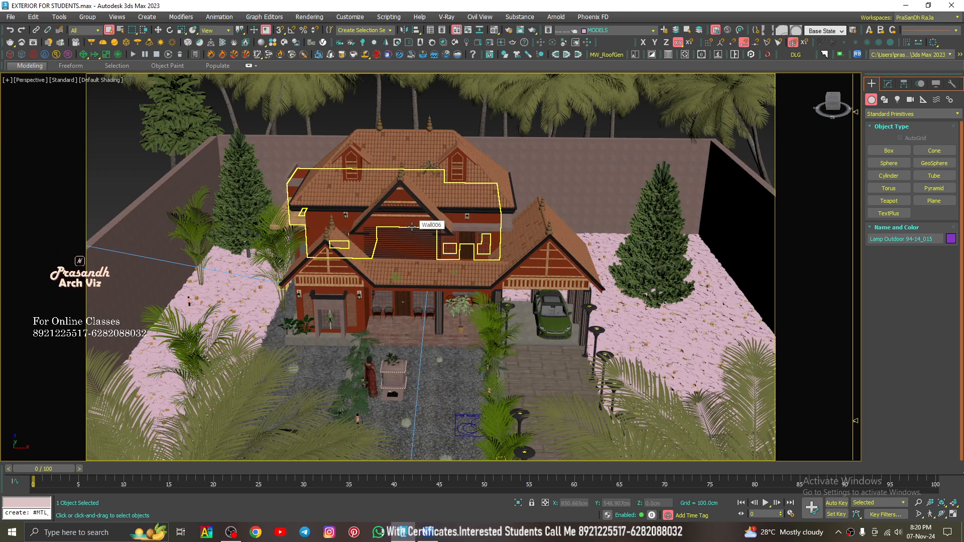
{"action": "key", "text": "z"}
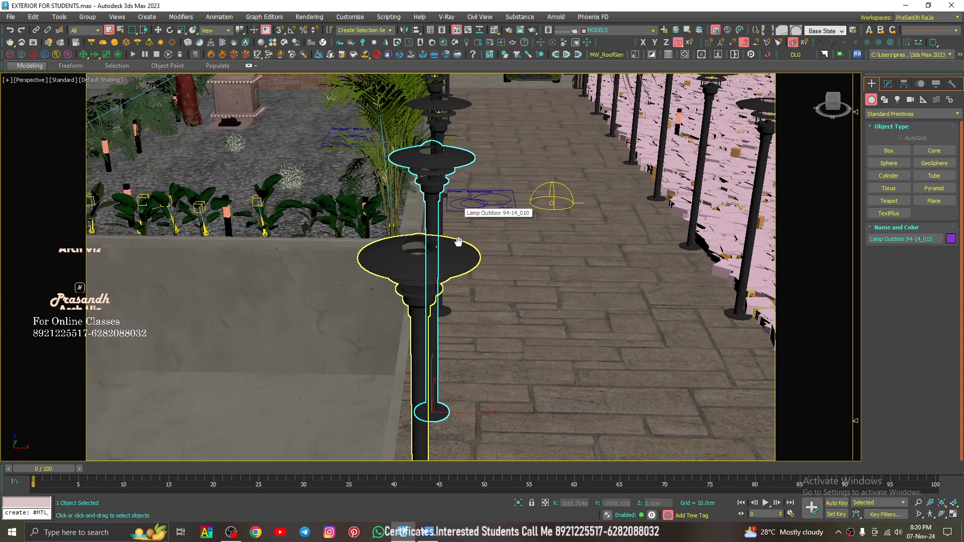
- Examine the veranda windows, door and chairs from the front, and finish on a distant overview of the plot
{"action": "key", "text": "c"}
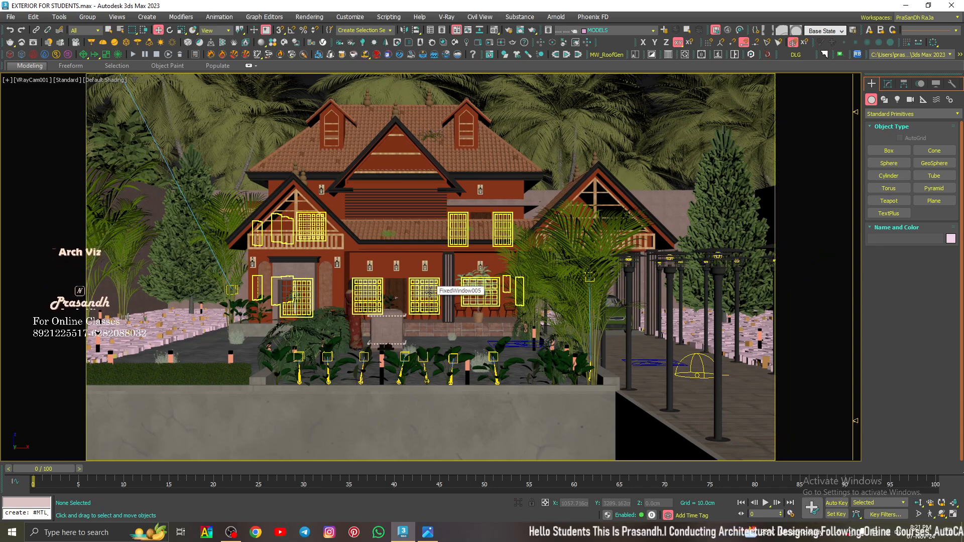
{"action": "key", "text": "p"}
{"action": "scroll", "coordinate": [426, 293], "scroll_direction": "up", "scroll_amount": 6}
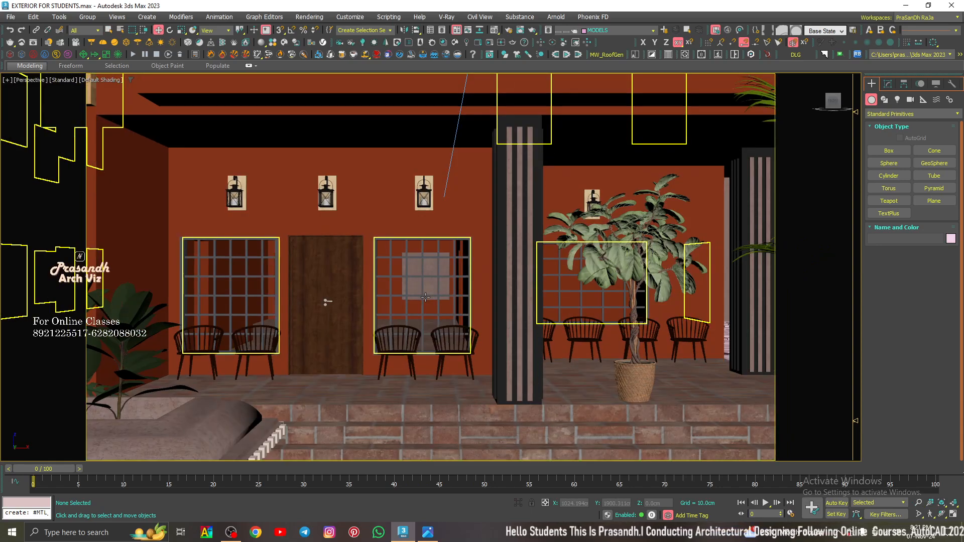
{"action": "scroll", "coordinate": [432, 305], "scroll_direction": "down", "scroll_amount": 6}
{"action": "middle_click_drag", "start_coordinate": [443, 304], "coordinate": [520, 216]}
{"action": "scroll", "coordinate": [475, 324], "scroll_direction": "down", "scroll_amount": 5}
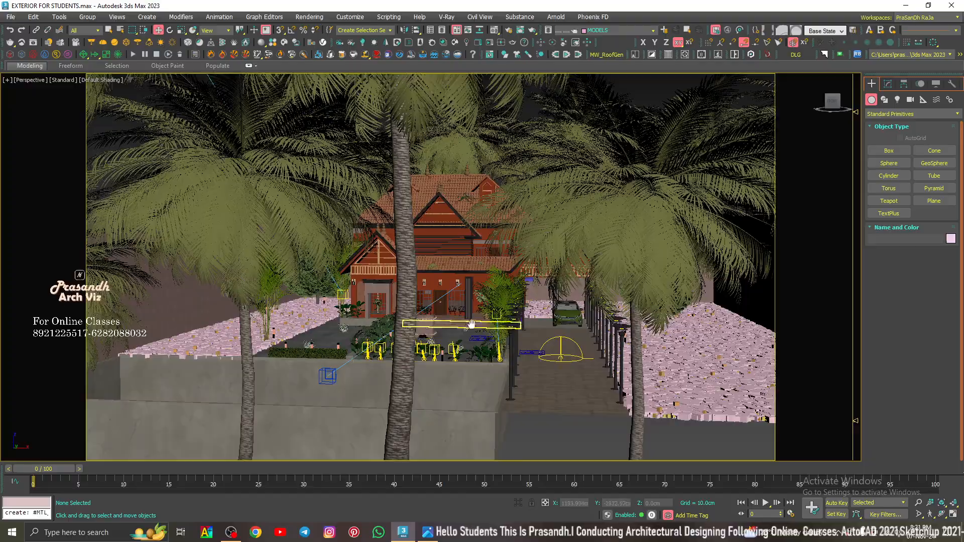
- Select the paved driveway plane beside the courtyard and examine it from above
{"action": "scroll", "coordinate": [470, 321], "scroll_direction": "up", "scroll_amount": 2}
{"action": "scroll", "coordinate": [556, 374], "scroll_direction": "up", "scroll_amount": 3}
{"action": "left_click", "coordinate": [556, 374]}
{"action": "middle_click_drag", "start_coordinate": [555, 371], "coordinate": [577, 384], "text": "alt"}
{"action": "scroll", "coordinate": [566, 348], "scroll_direction": "down", "scroll_amount": 3}
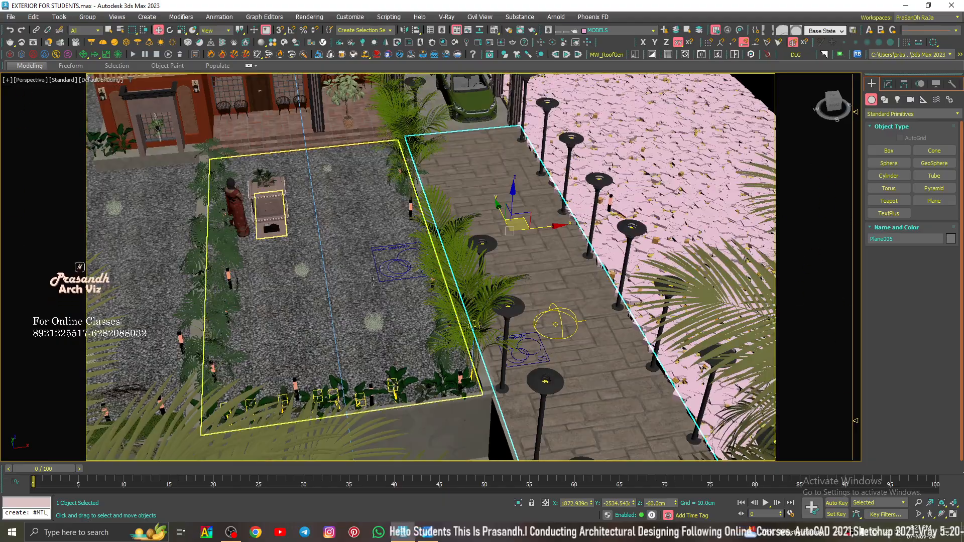
- Select the gravel ground planes on the side of the courtyard away from the driveway, and examine them from above and from the front
{"action": "left_click", "coordinate": [427, 295]}
{"action": "middle_click_drag", "start_coordinate": [426, 289], "coordinate": [598, 318]}
{"action": "left_click", "coordinate": [301, 271]}
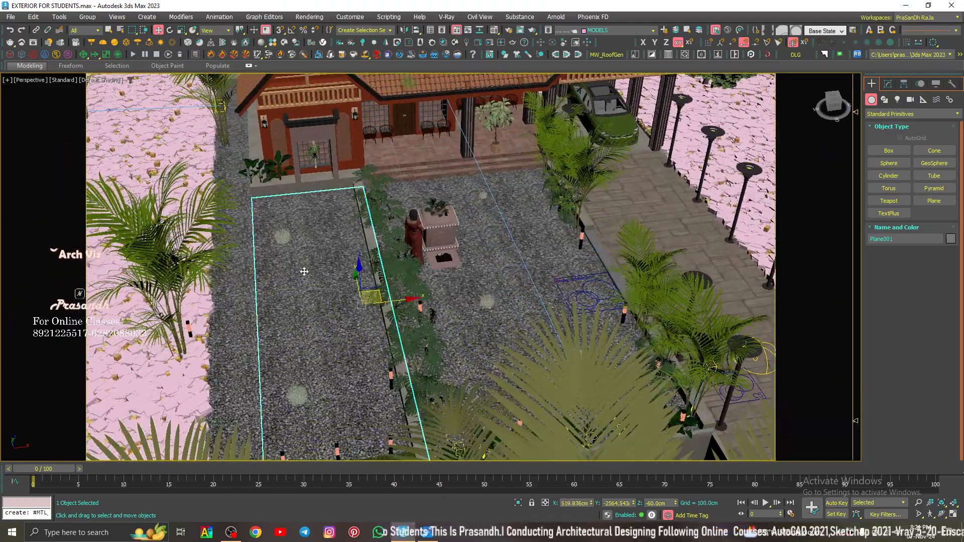
{"action": "middle_click_drag", "start_coordinate": [402, 291], "coordinate": [374, 329], "text": "alt"}
{"action": "middle_click_drag", "start_coordinate": [374, 329], "coordinate": [393, 282], "text": "alt"}
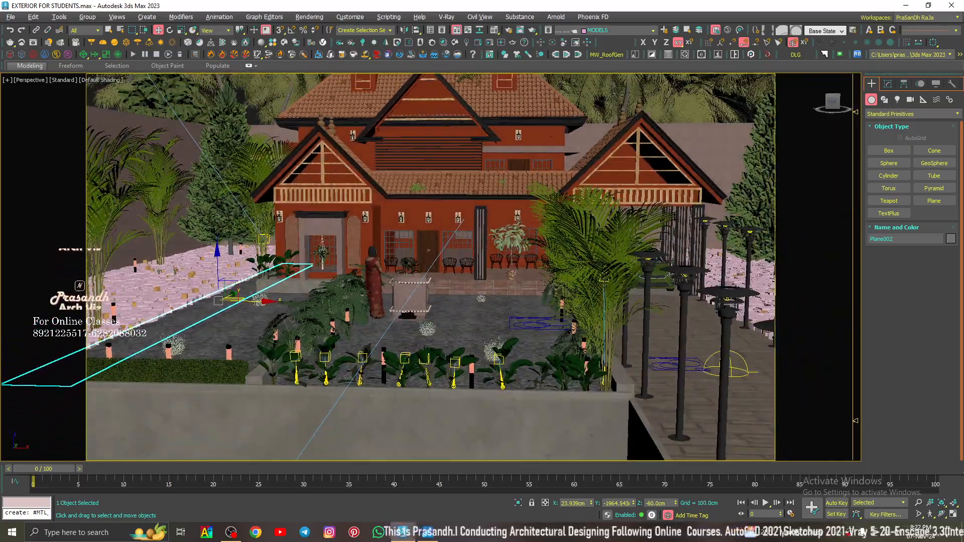
- Return the viewport to the camera view, and switch to the photo viewer to show FINAL-RENDER.jpg full screen
{"action": "key", "text": "c"}
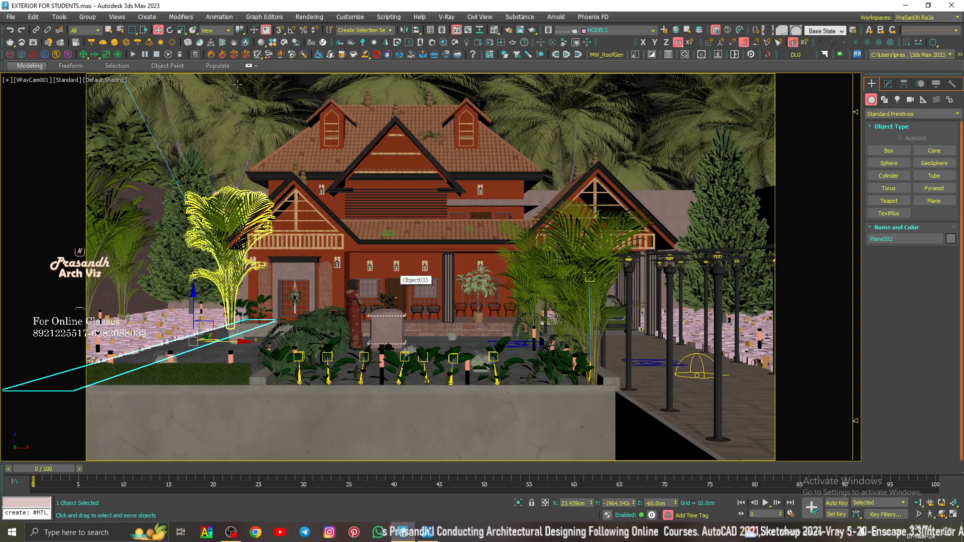
{"action": "left_click", "coordinate": [306, 77]}
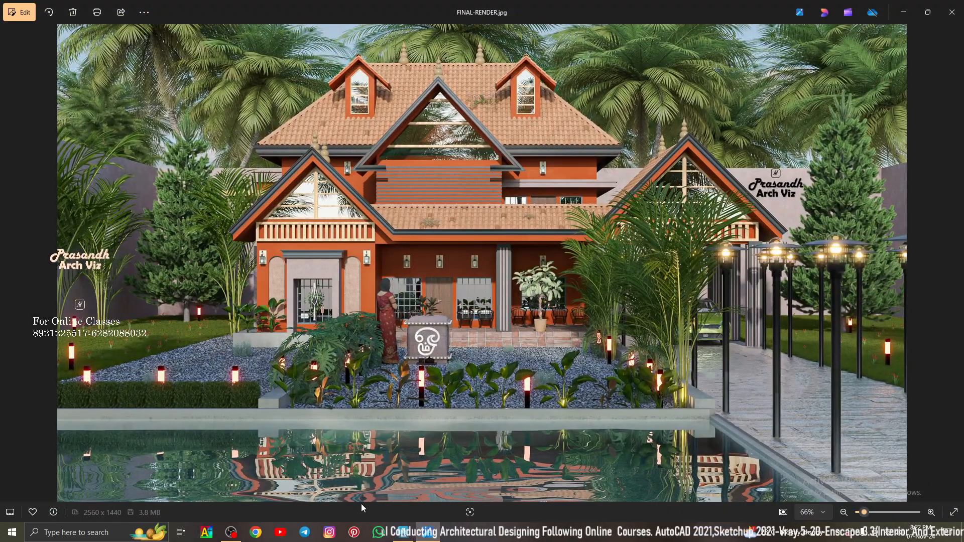
{"action": "left_click", "coordinate": [952, 512]}
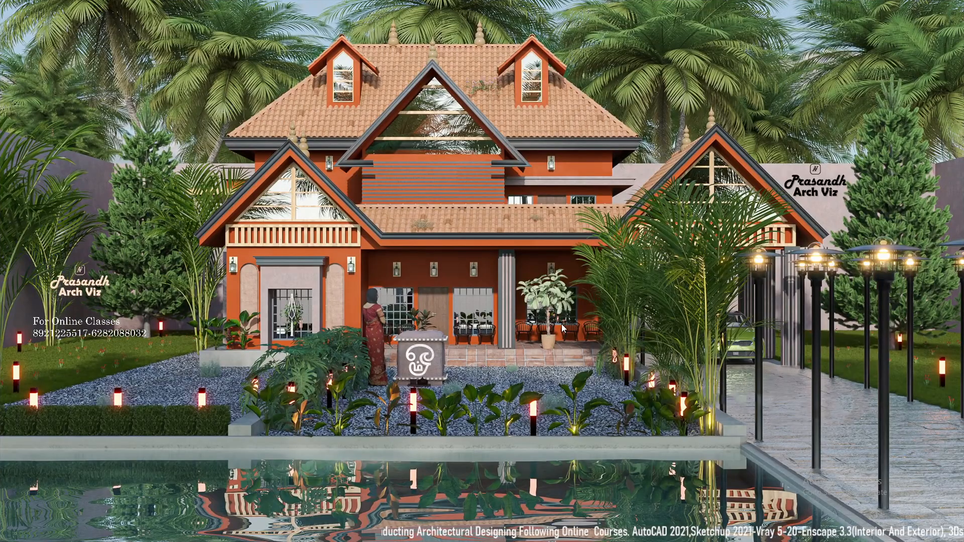